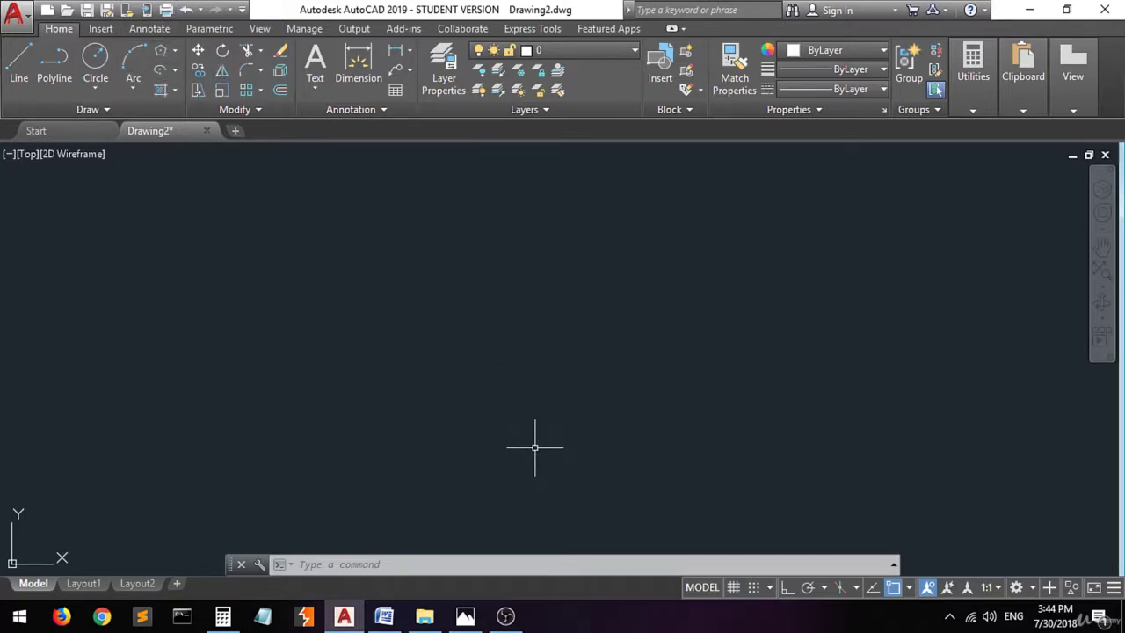
Switch to the 4.jpg reference in Photos and mark the octagon, small circle, points A to D and both centres with red dots
click(466, 617)
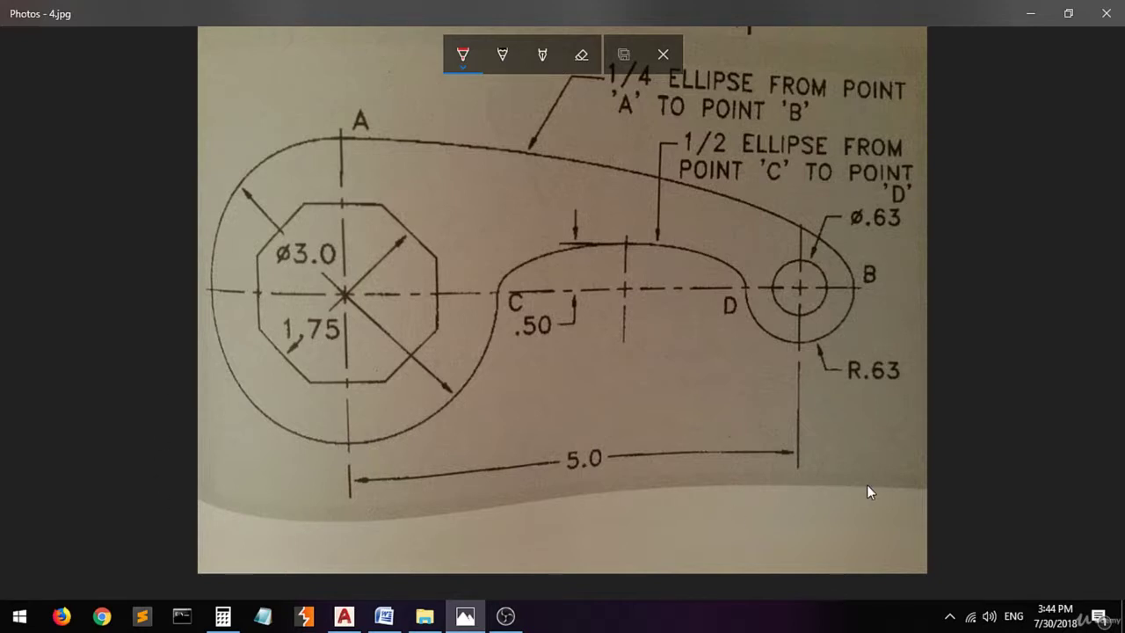
click(372, 206)
click(786, 266)
click(496, 289)
click(742, 286)
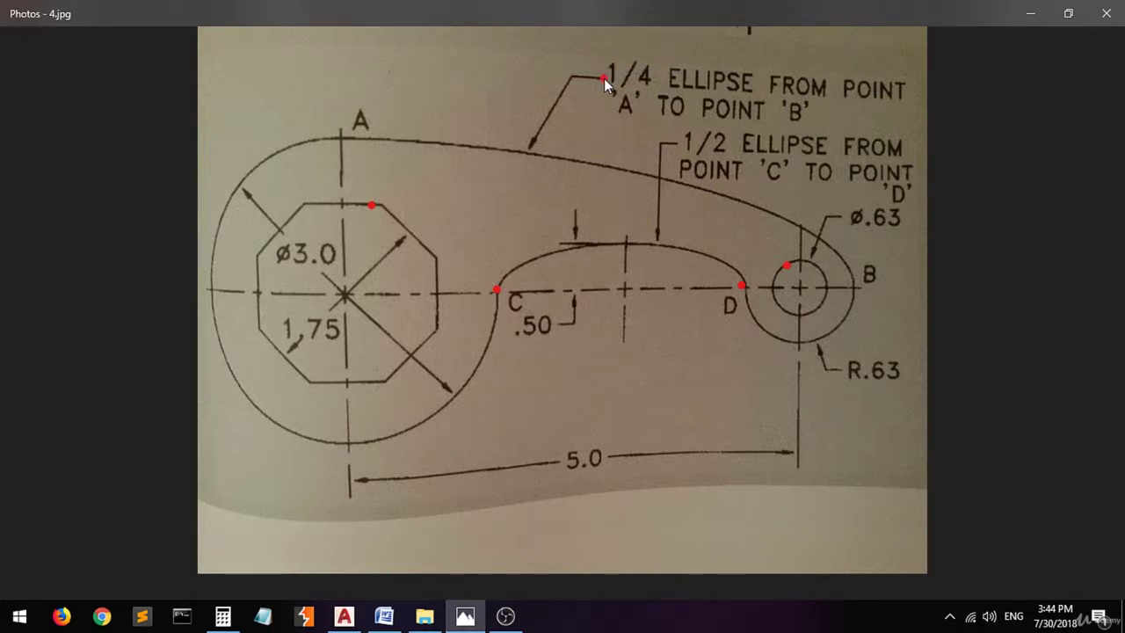
click(339, 137)
click(854, 285)
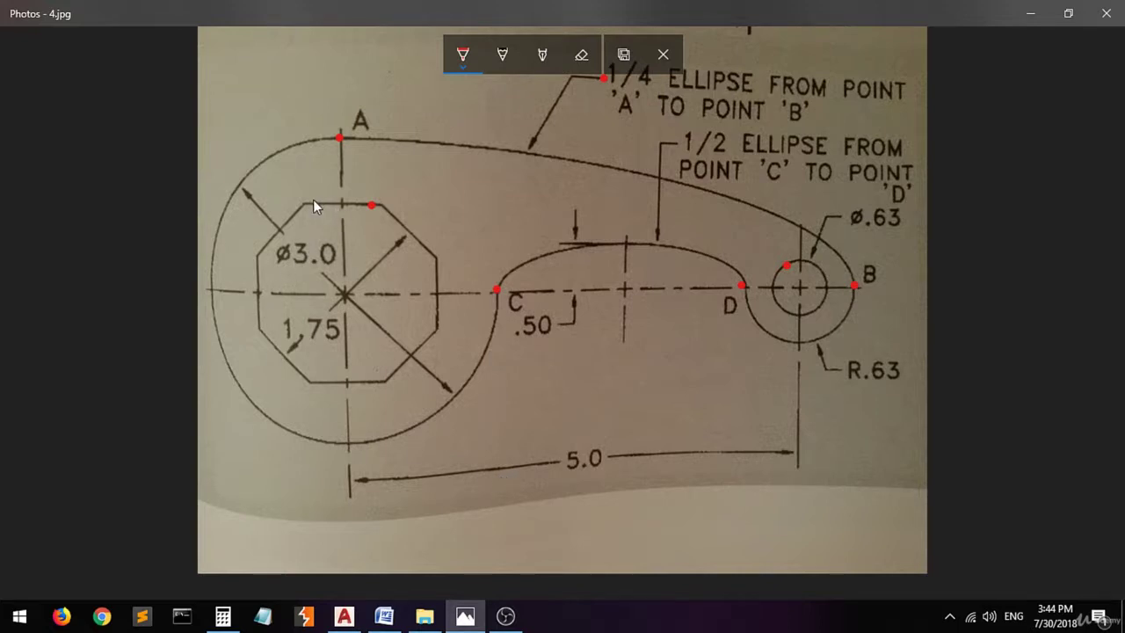
click(343, 297)
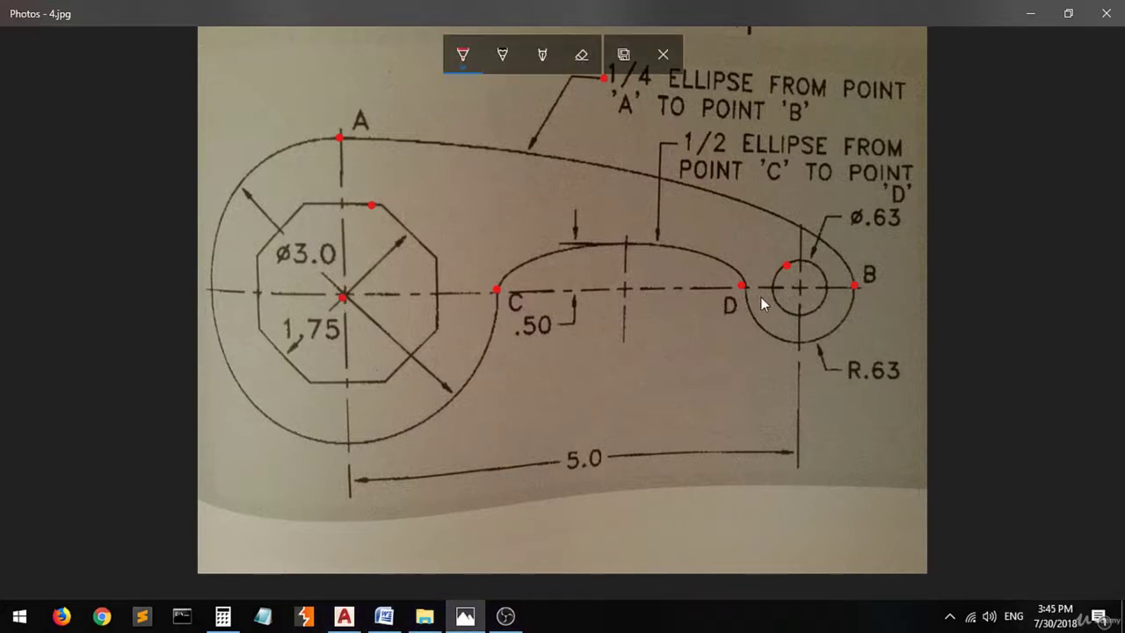
click(803, 289)
Switch to AutoCAD and draw a horizontal line 5 units long at 0° as the distance between the two centres
click(344, 616)
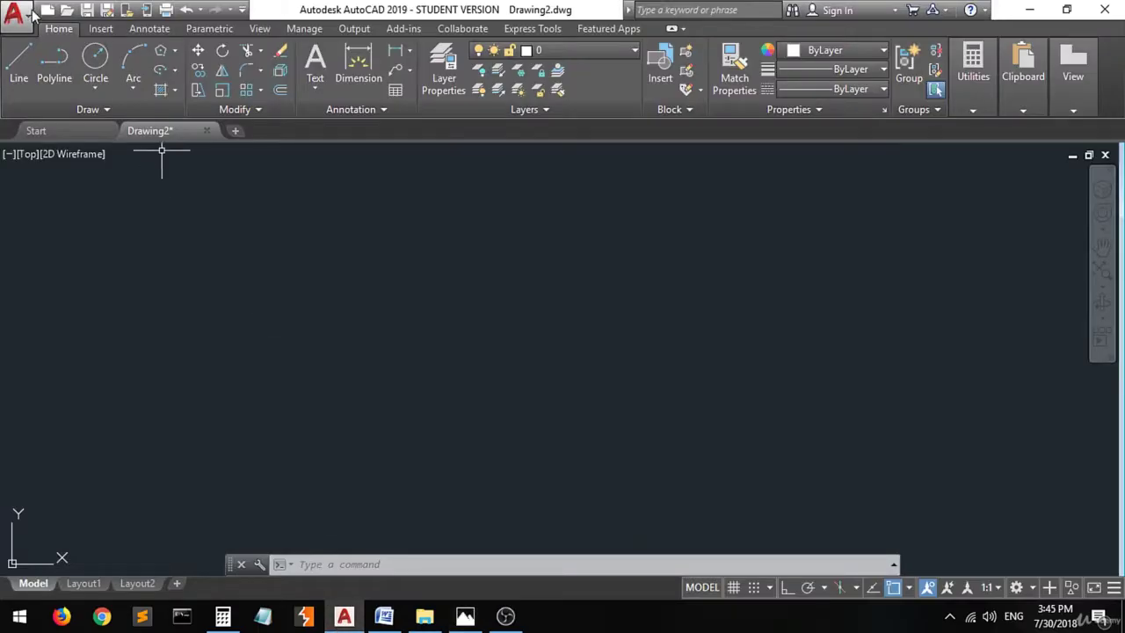
click(21, 63)
click(341, 338)
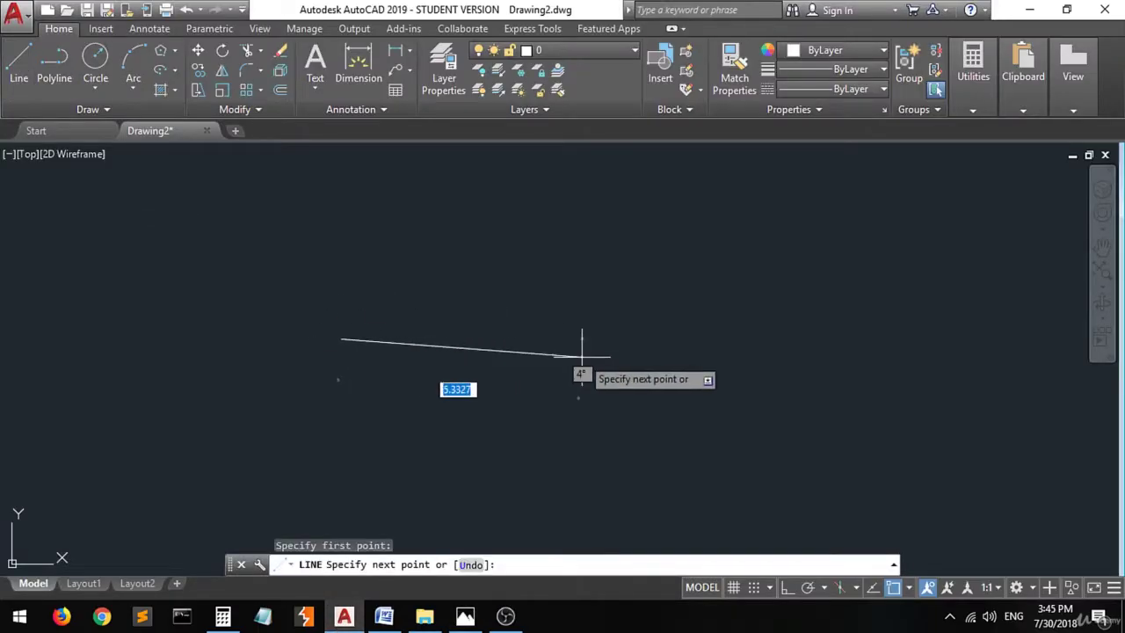
text(@5)
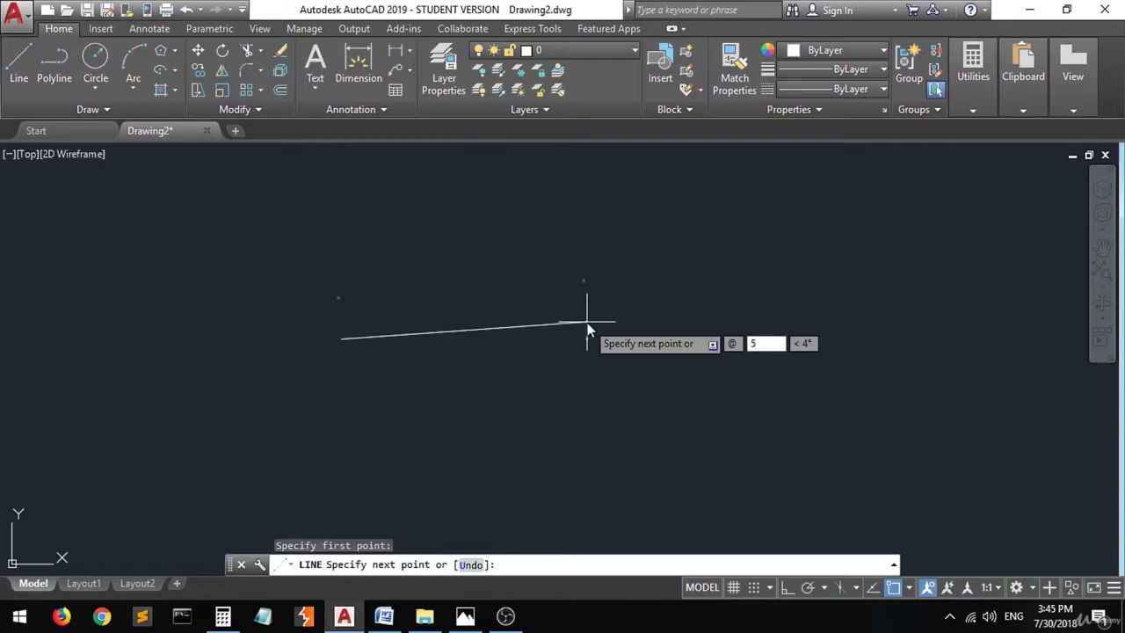
key(Tab)
text(0)
key(Return)
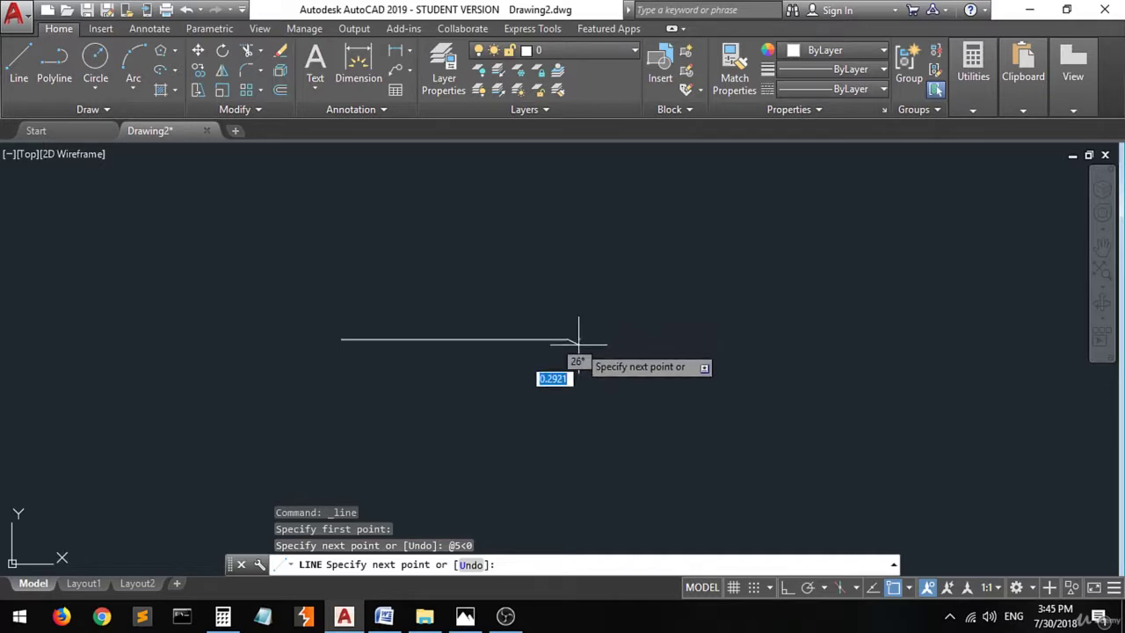
key(Return)
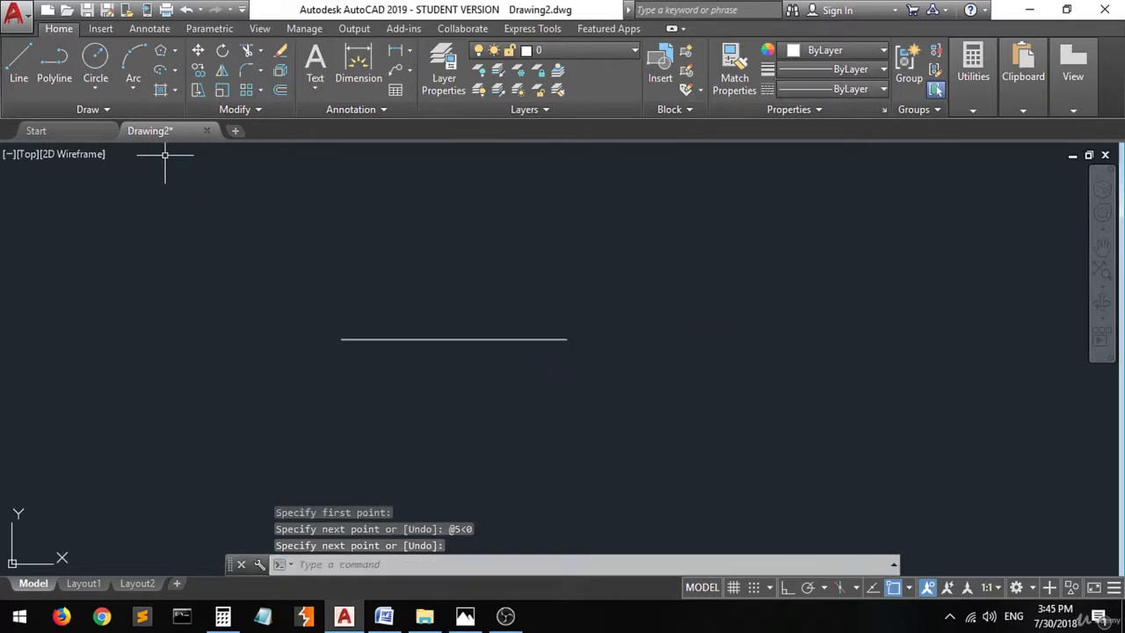
Start the Polygon command and trace a red circle inside the octagon on the Photos reference image
click(160, 51)
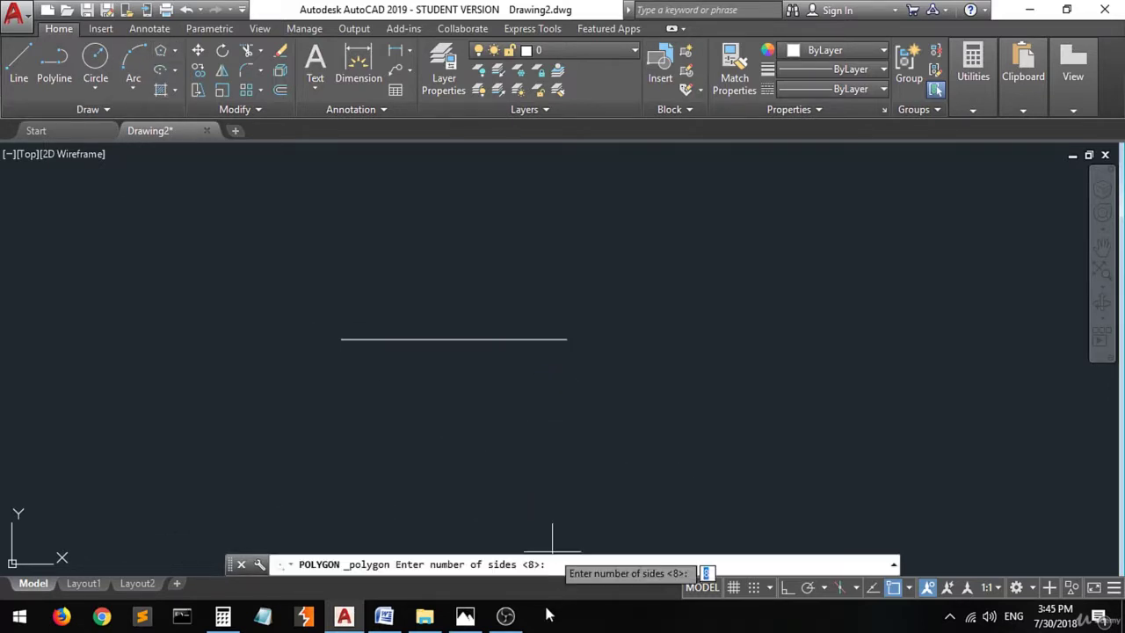
click(465, 615)
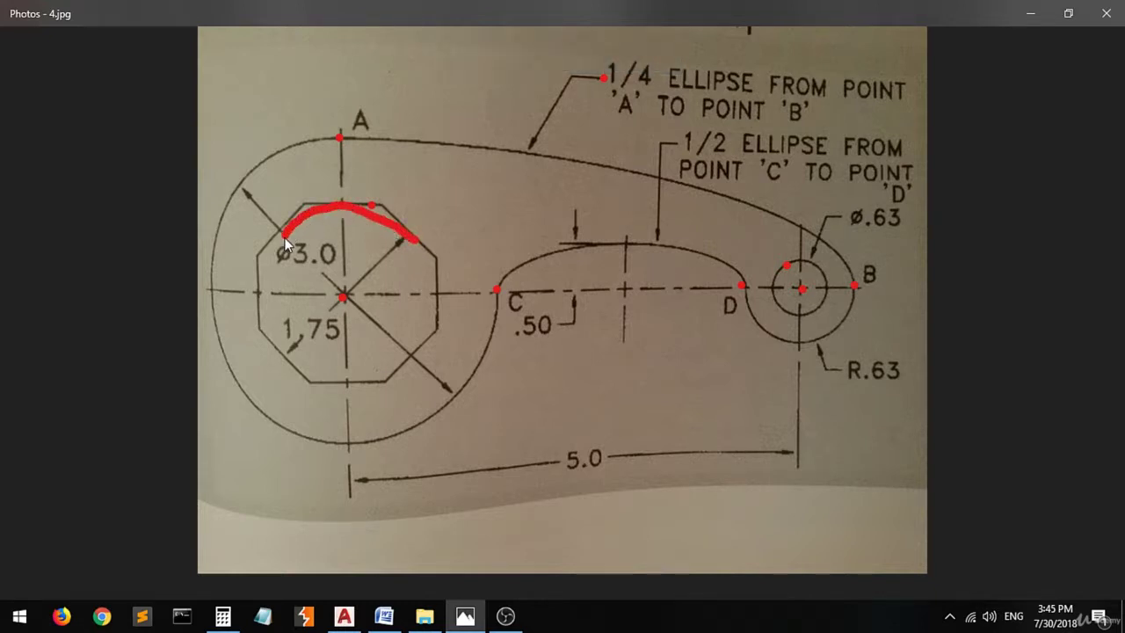
drag(270, 325, 314, 368)
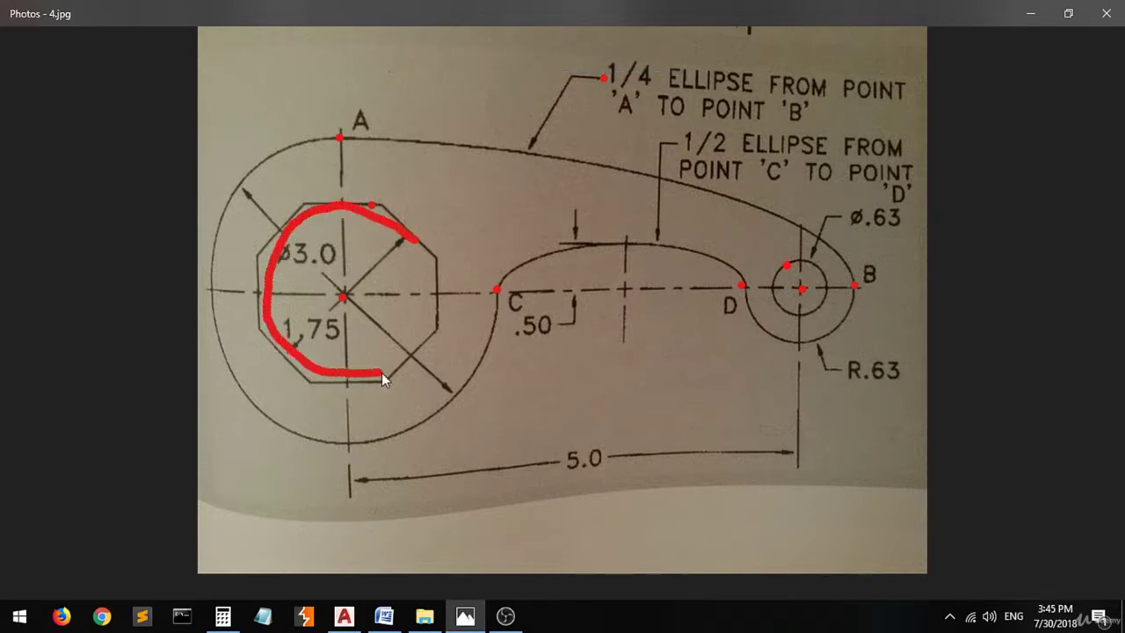
drag(417, 333, 415, 241)
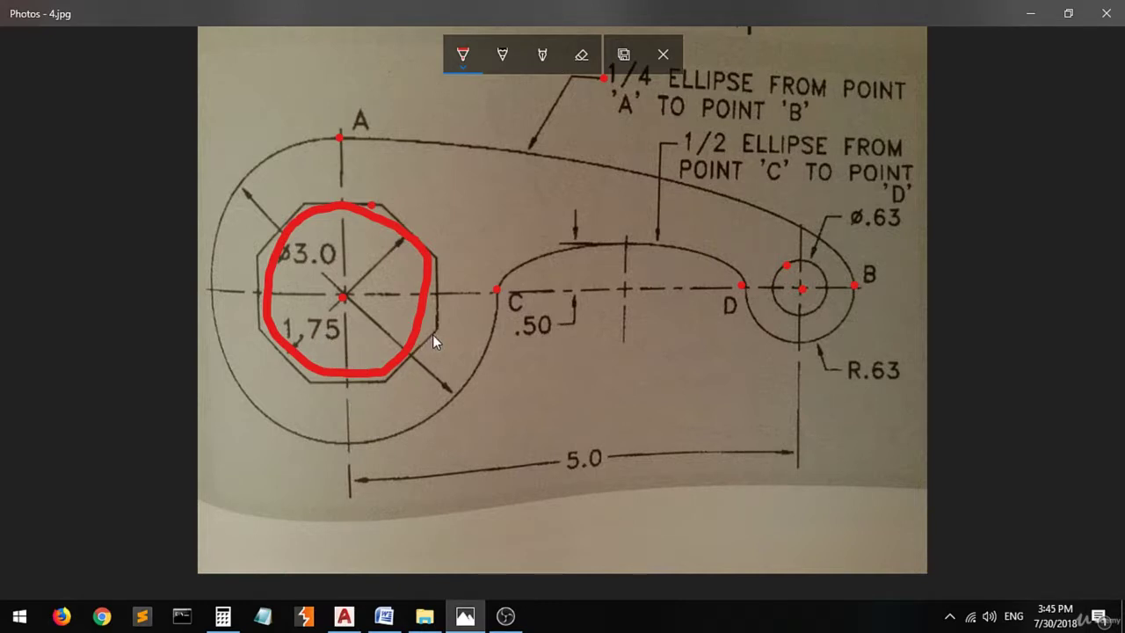
click(344, 615)
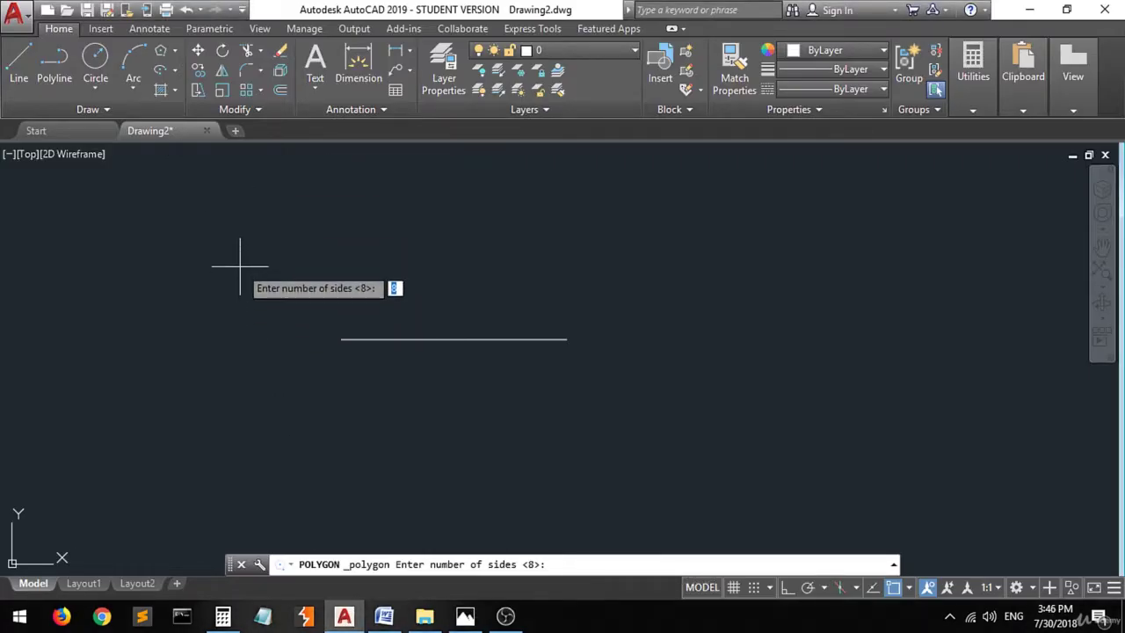
On the Photos reference image, mark each of the octagon's eight sides with a short yellow pen stroke
click(465, 616)
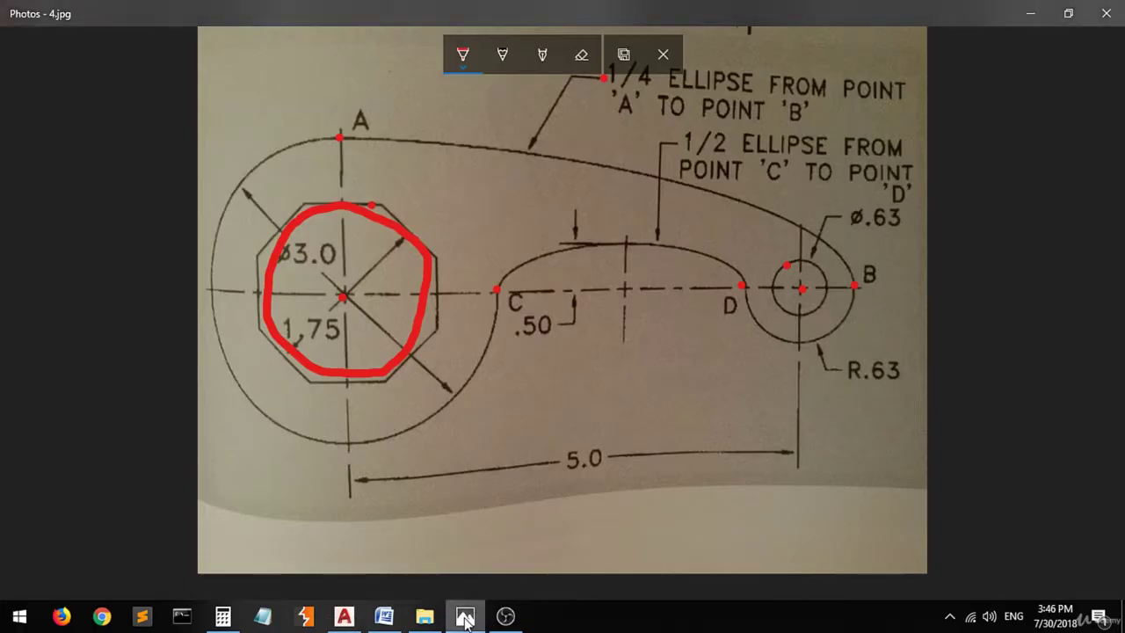
click(463, 60)
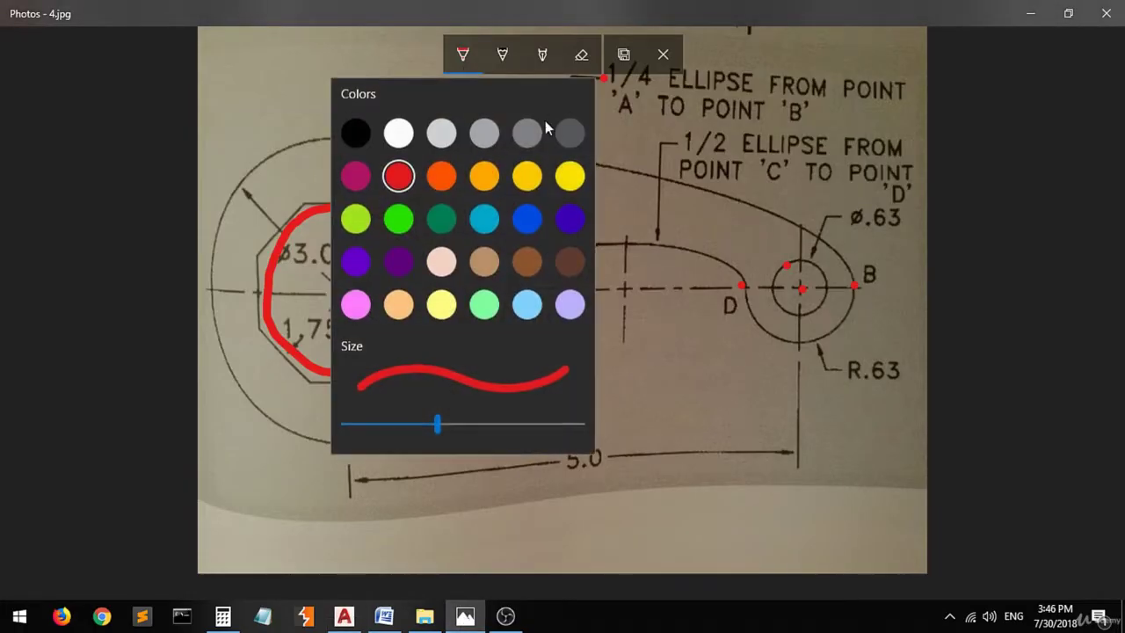
click(571, 174)
drag(429, 231, 409, 242)
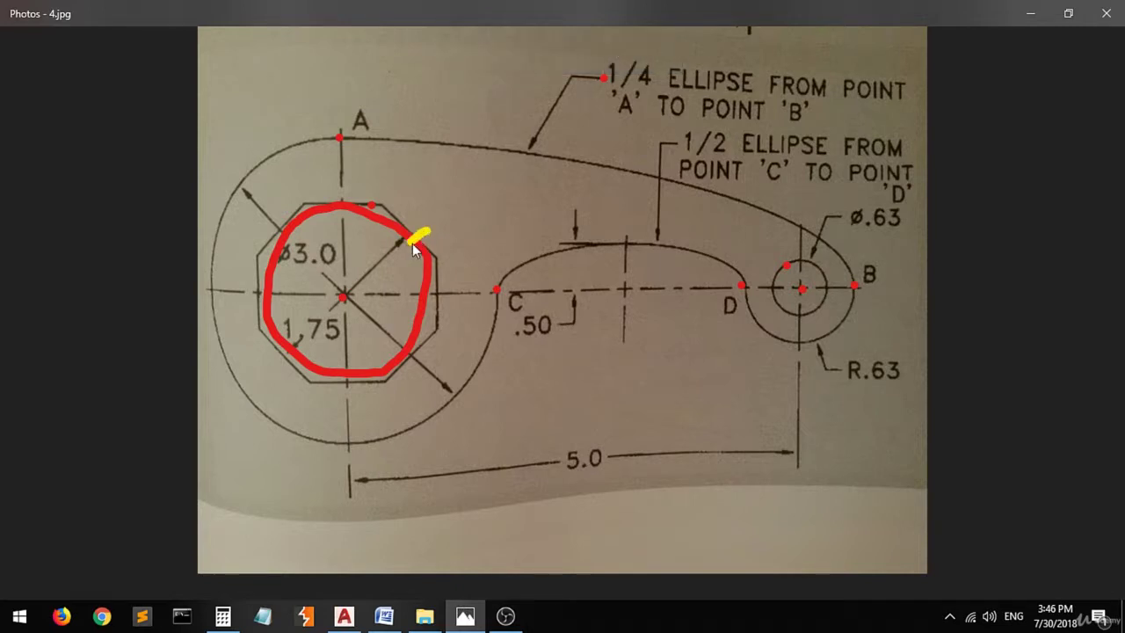
mouse_move(361, 399)
mouse_down()
mouse_move(354, 371)
mouse_move(300, 363)
mouse_move(304, 350)
mouse_up()
drag(244, 285, 268, 284)
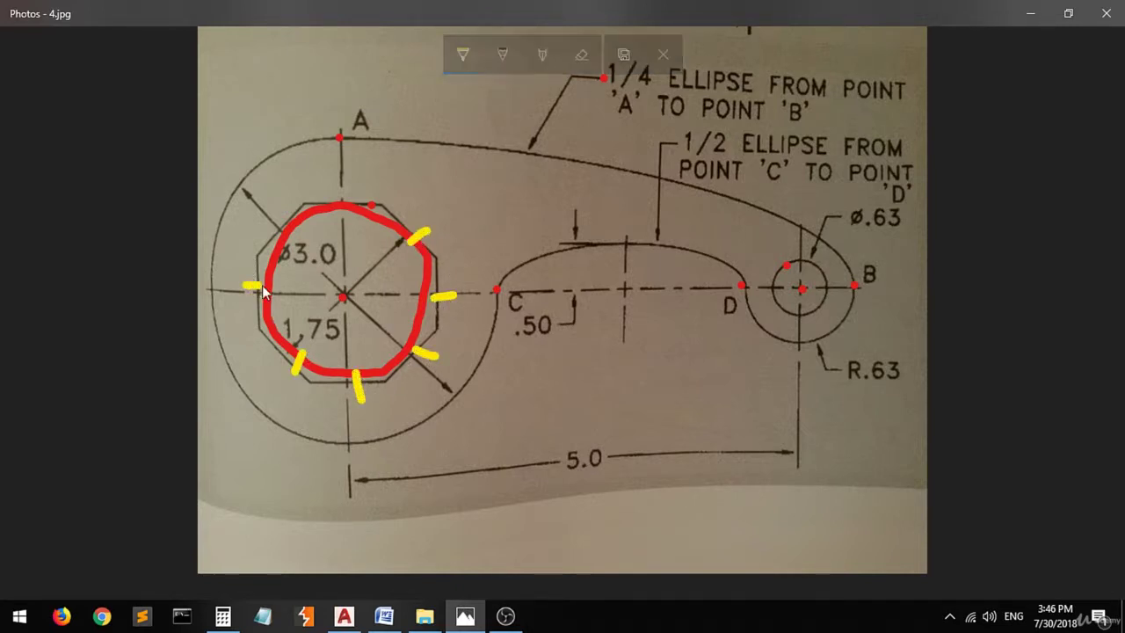
drag(278, 209, 304, 225)
drag(339, 187, 342, 214)
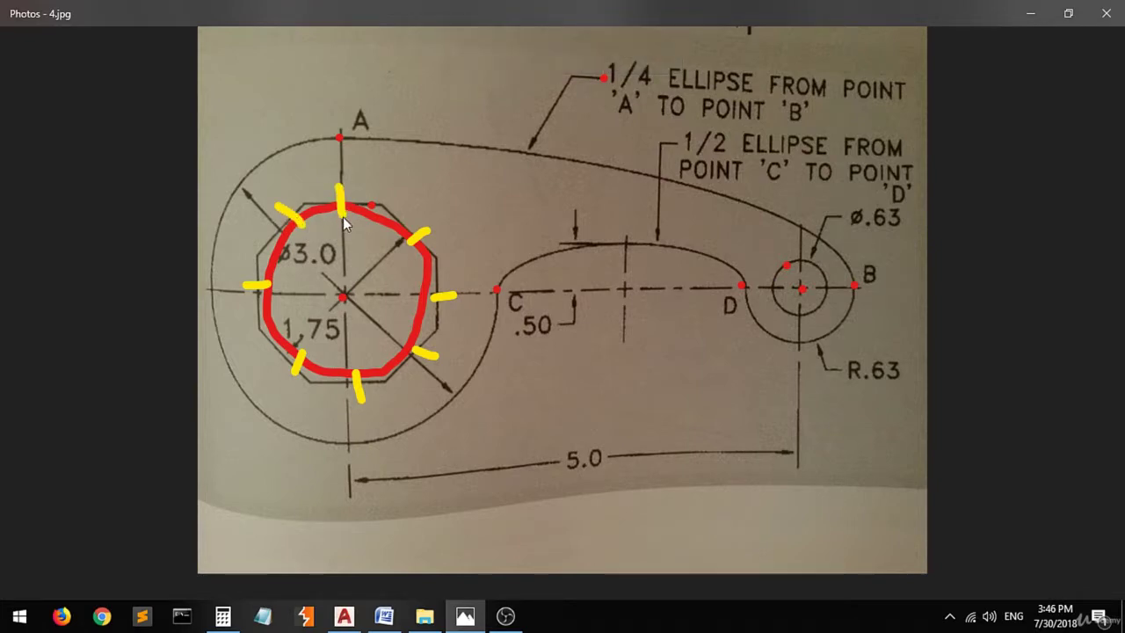
In AutoCAD, draw an 8-sided polygon inscribed in a circle of radius .875, centred on the line's left endpoint
click(345, 616)
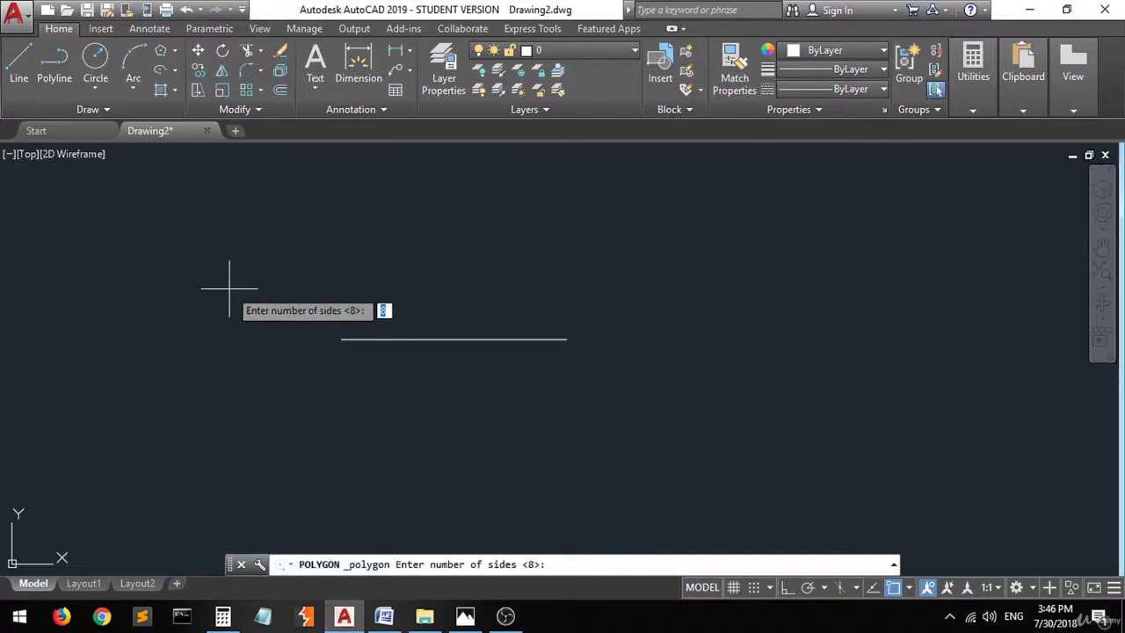
key(Return)
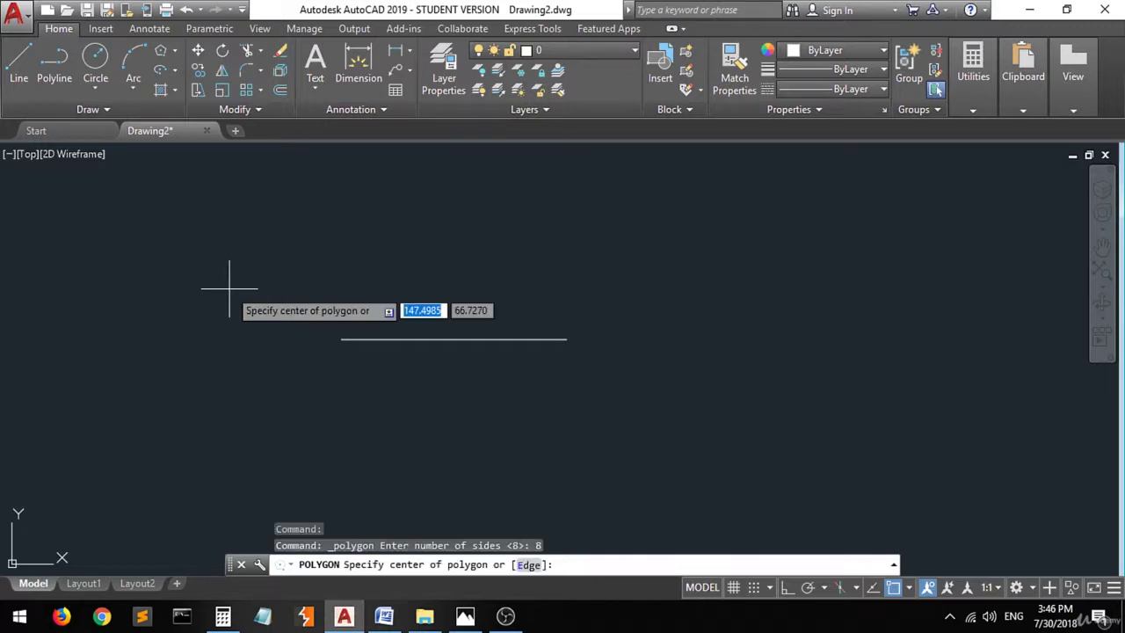
click(341, 339)
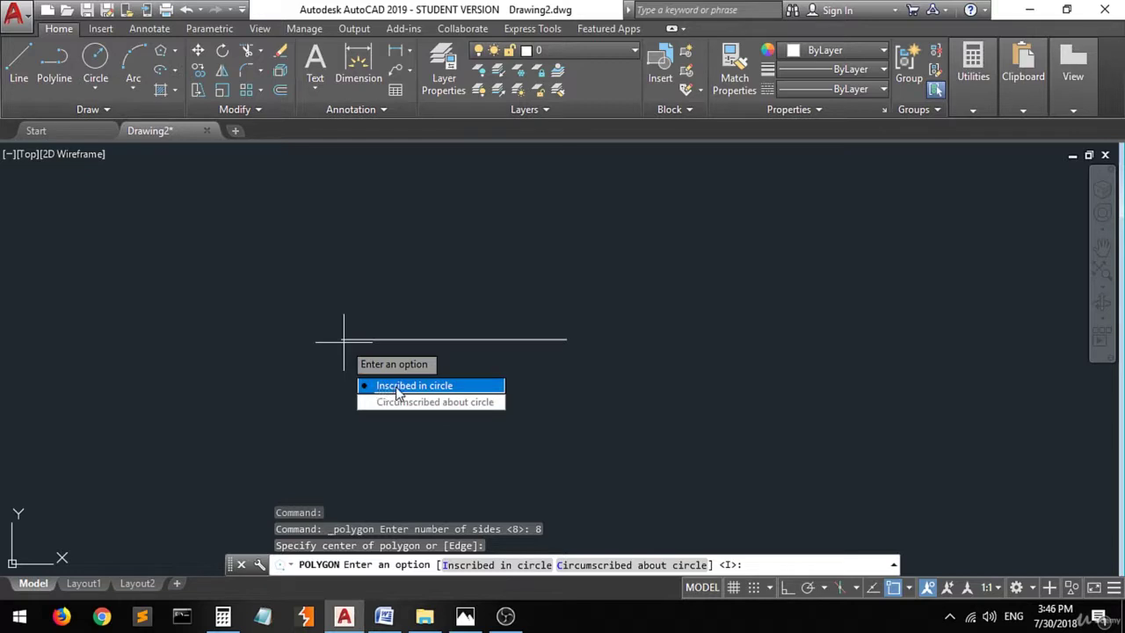
click(430, 387)
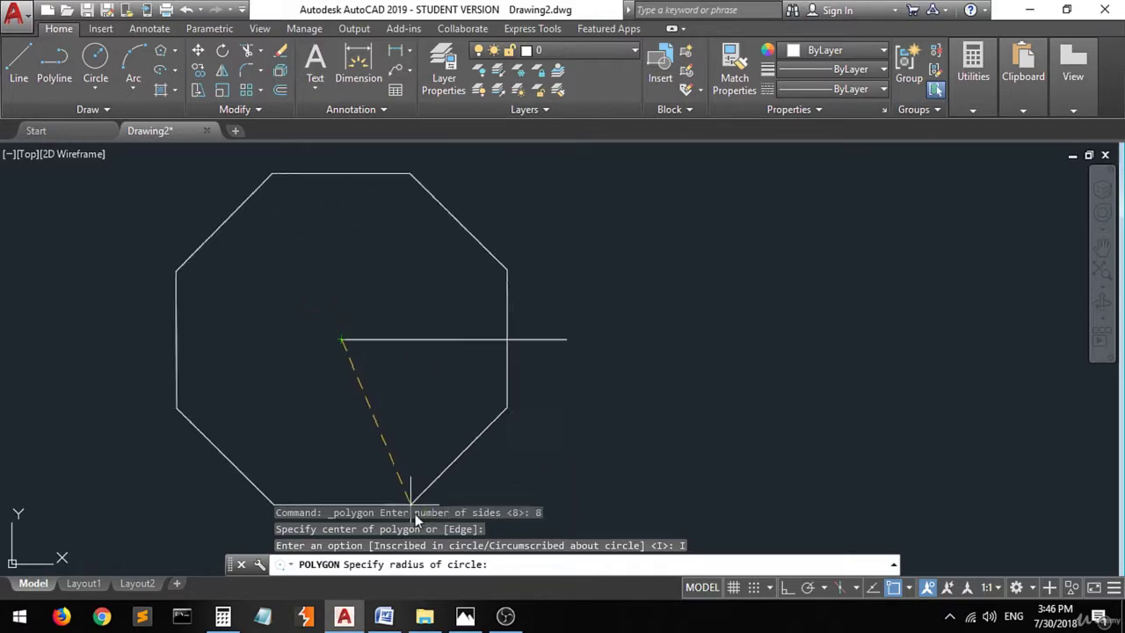
click(465, 615)
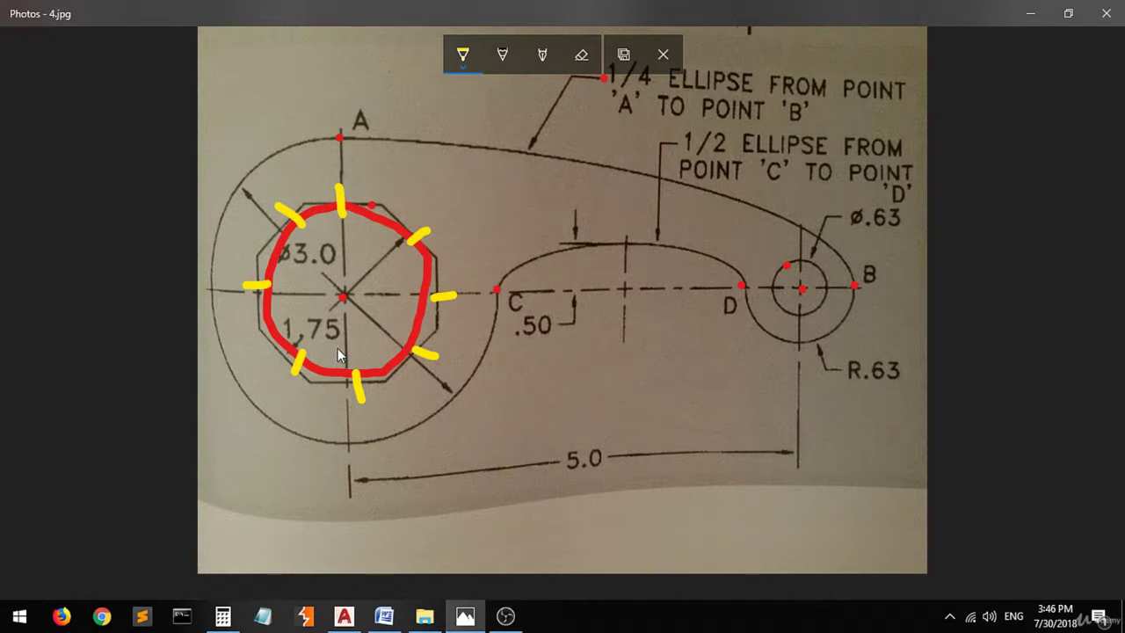
click(222, 615)
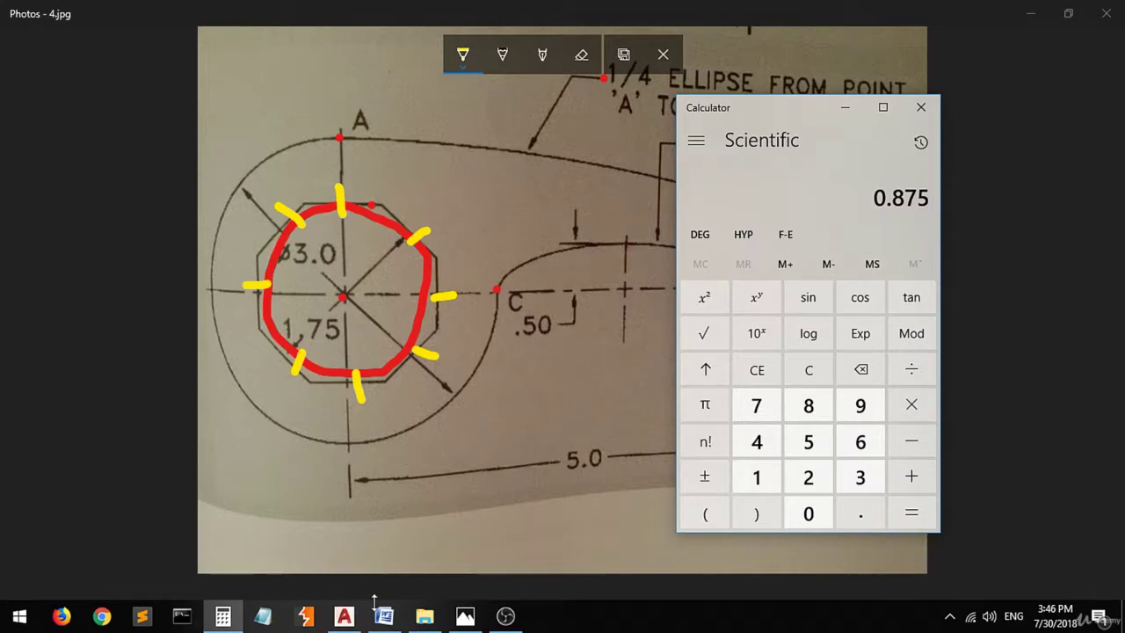
click(344, 617)
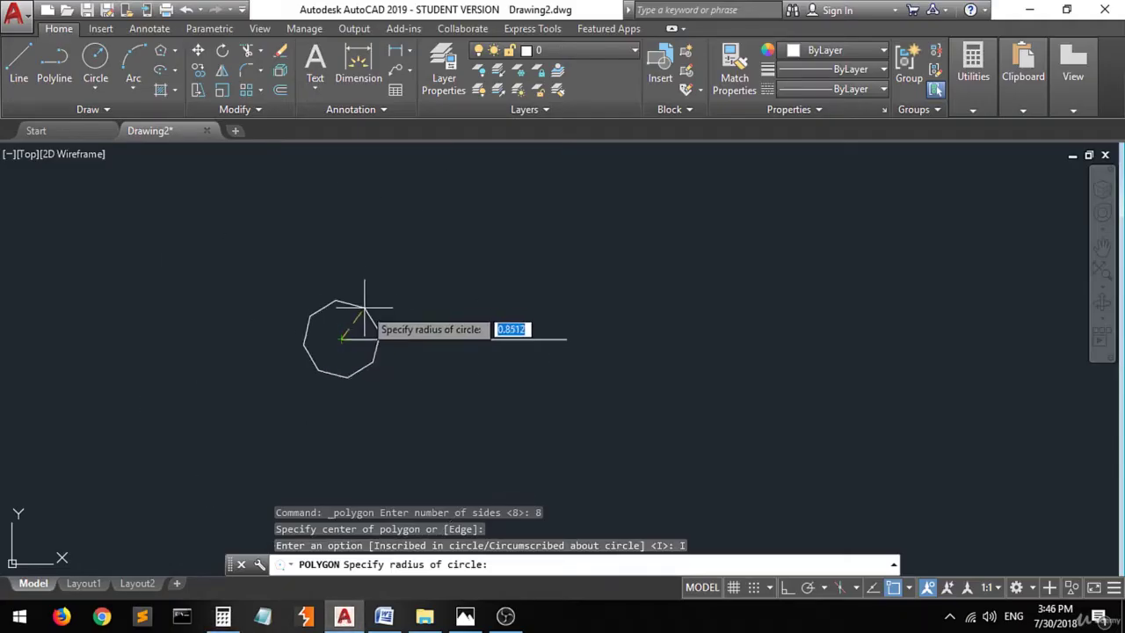
text(.875)
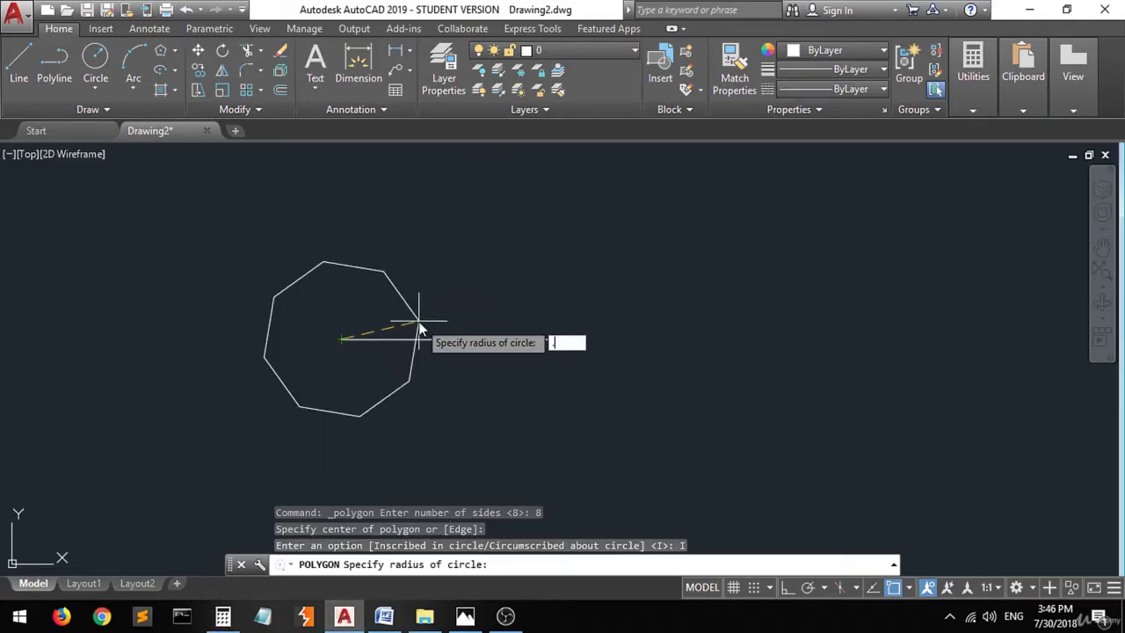
key(Return)
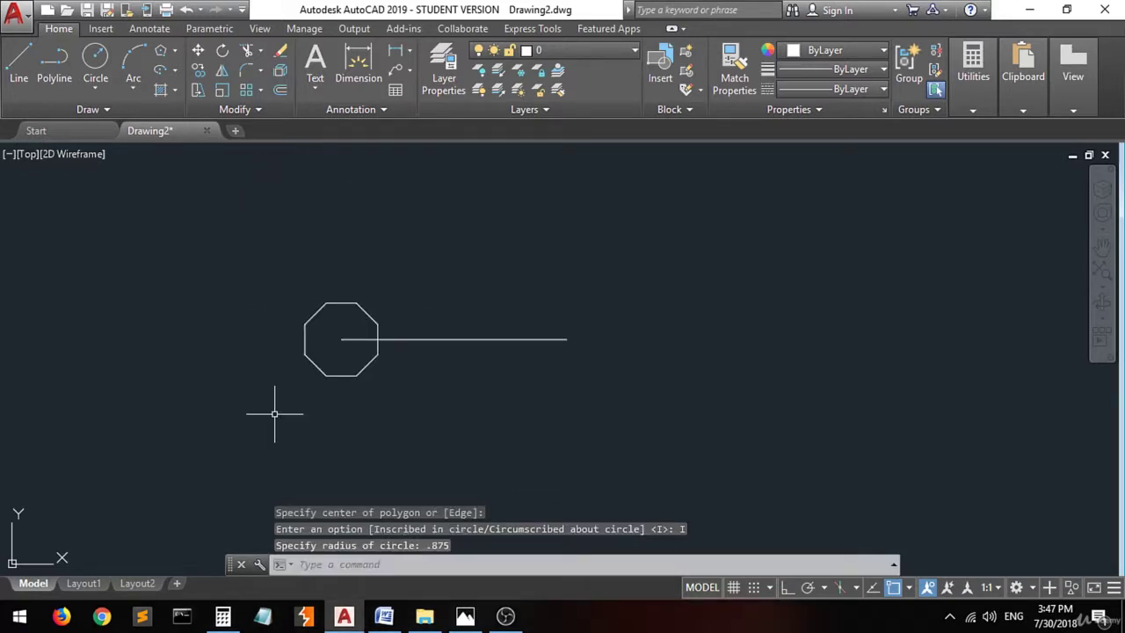
On the Photos reference image, mark the small circle and underline its Ø.63 diameter label in yellow
click(465, 615)
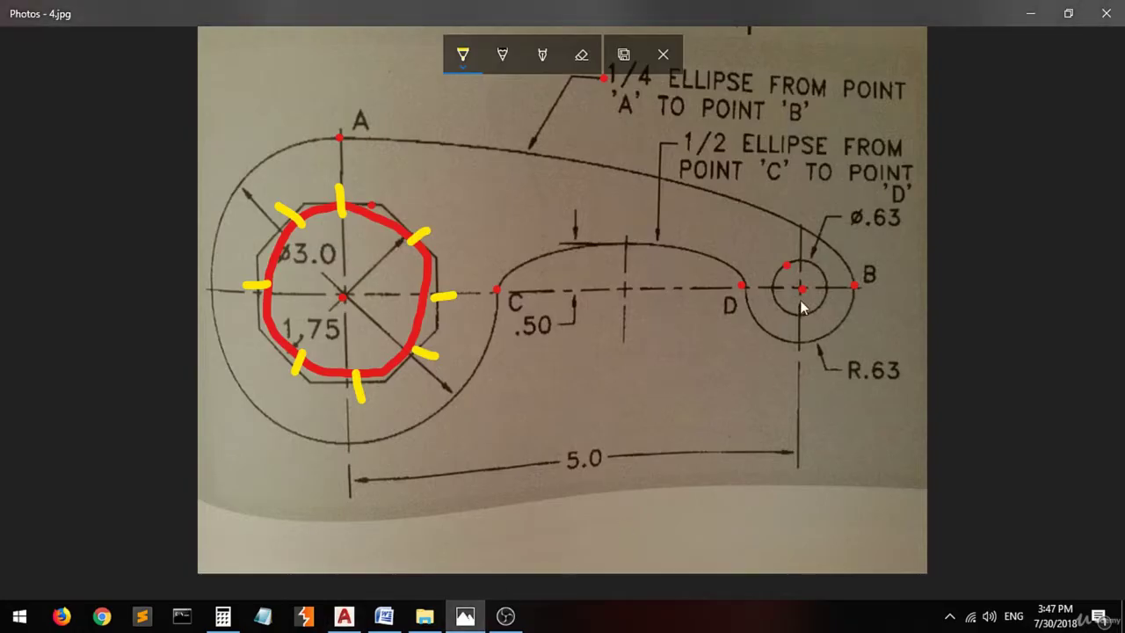
click(816, 266)
drag(849, 228, 893, 229)
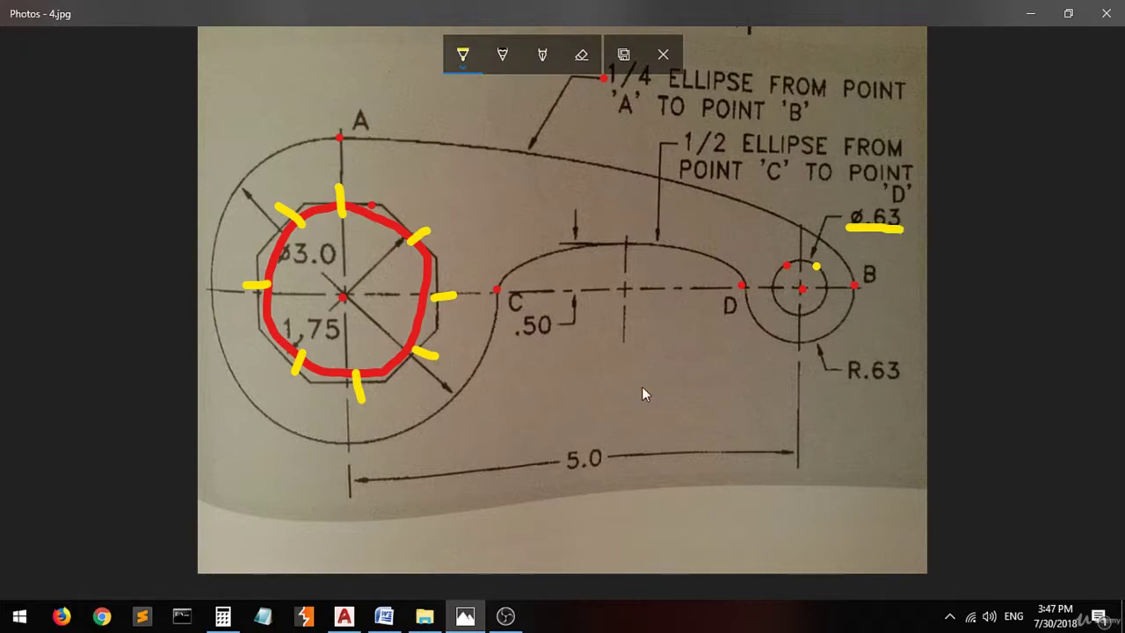
Switch to AutoCAD and draw a circle of diameter .63 centred on the line's right endpoint
click(344, 617)
click(95, 61)
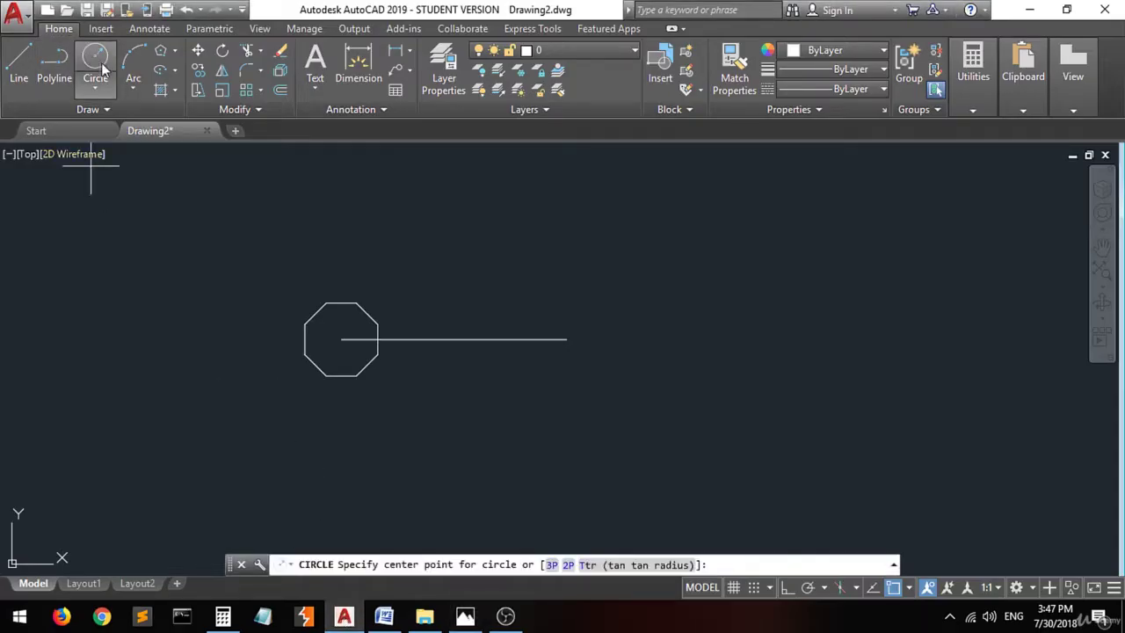
click(567, 338)
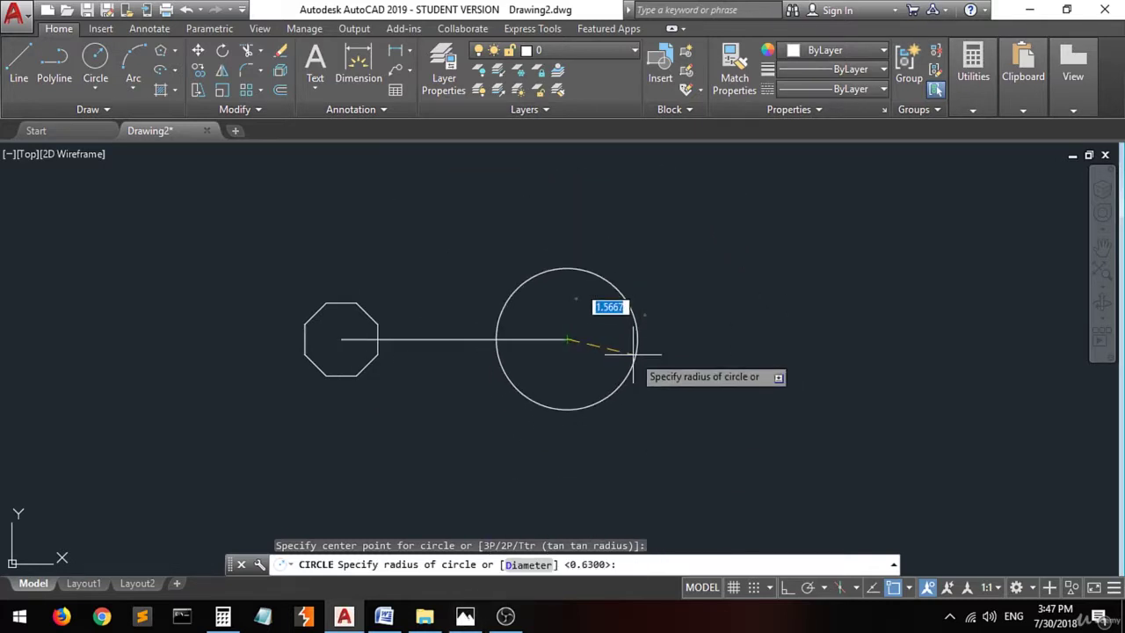
text(d)
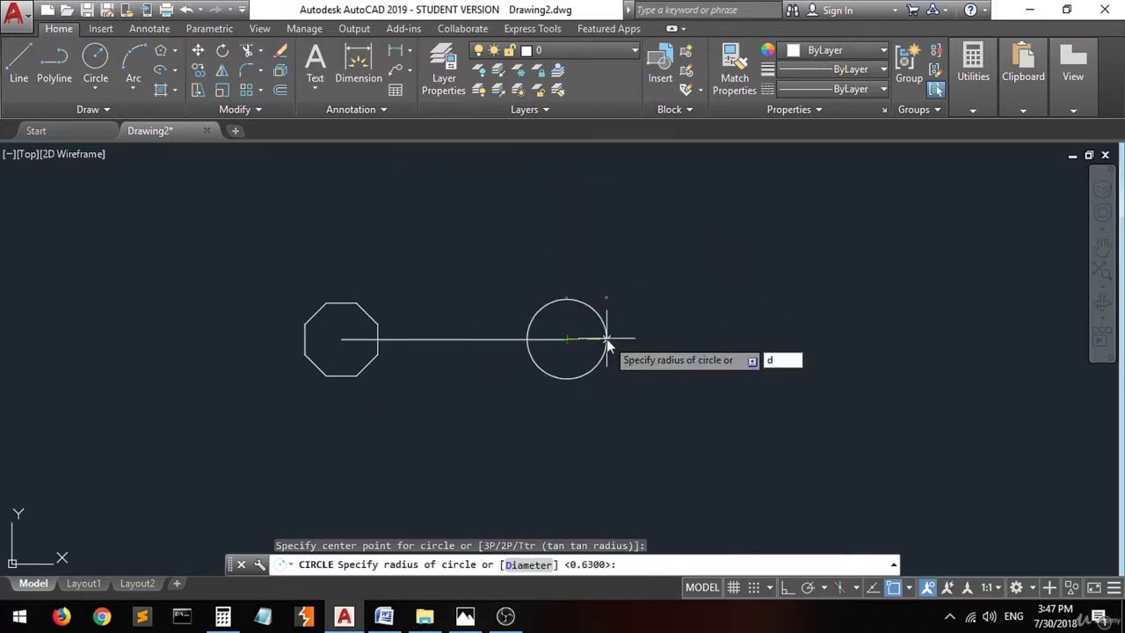
key(Return)
text(.63)
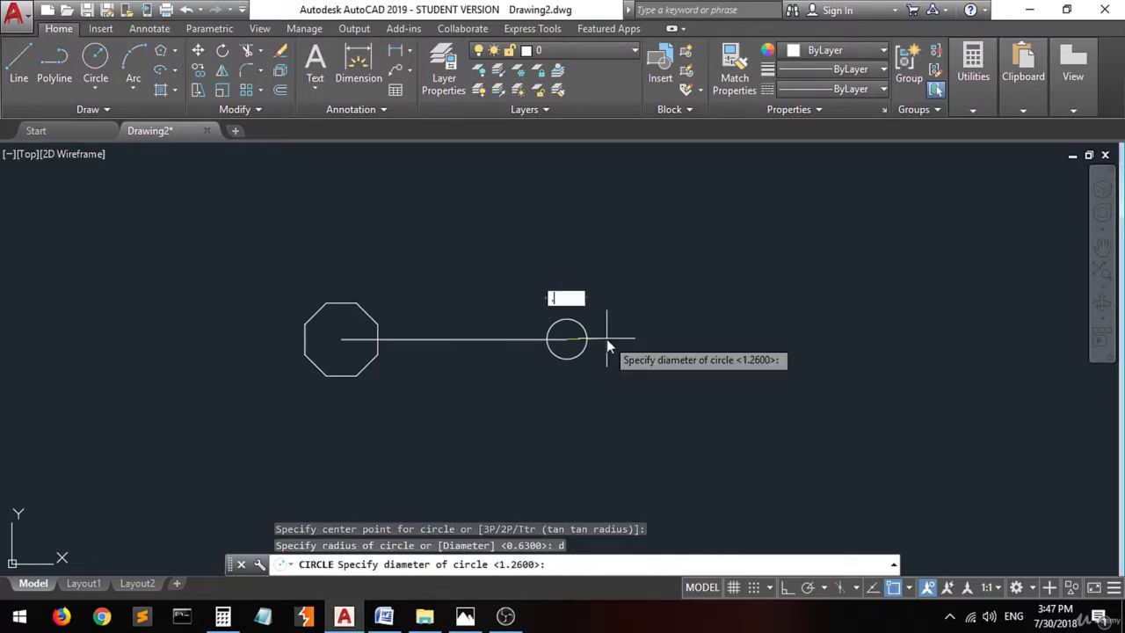
key(Return)
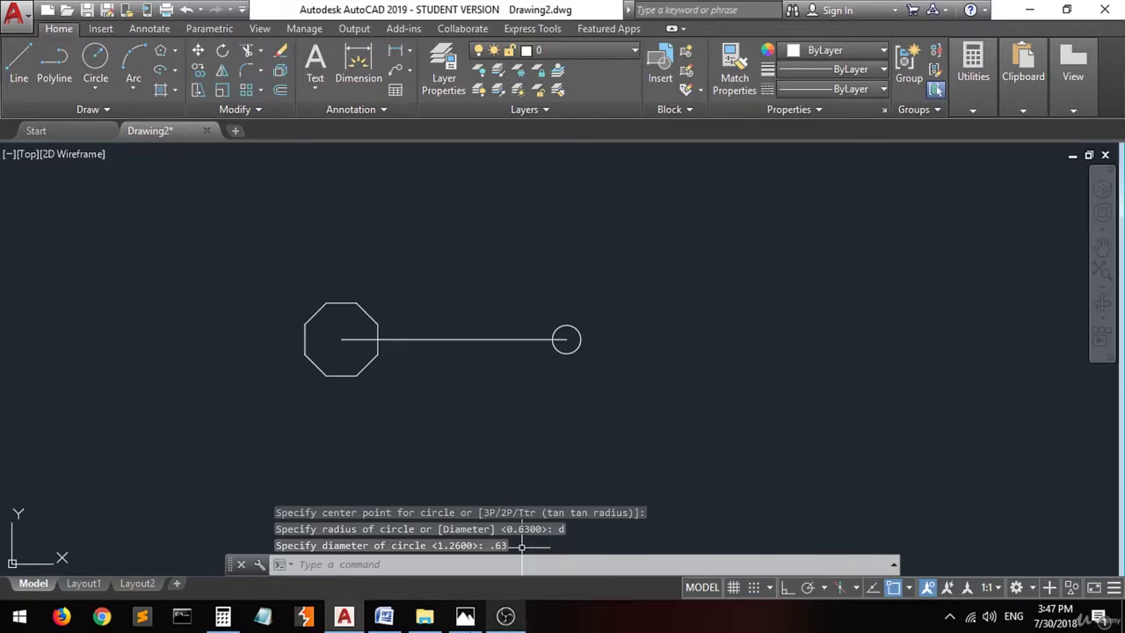
Mark the R.63 arc on the Photos reference image and, in AutoCAD, draw a circle of radius .63 centred on the line's right endpoint
click(465, 616)
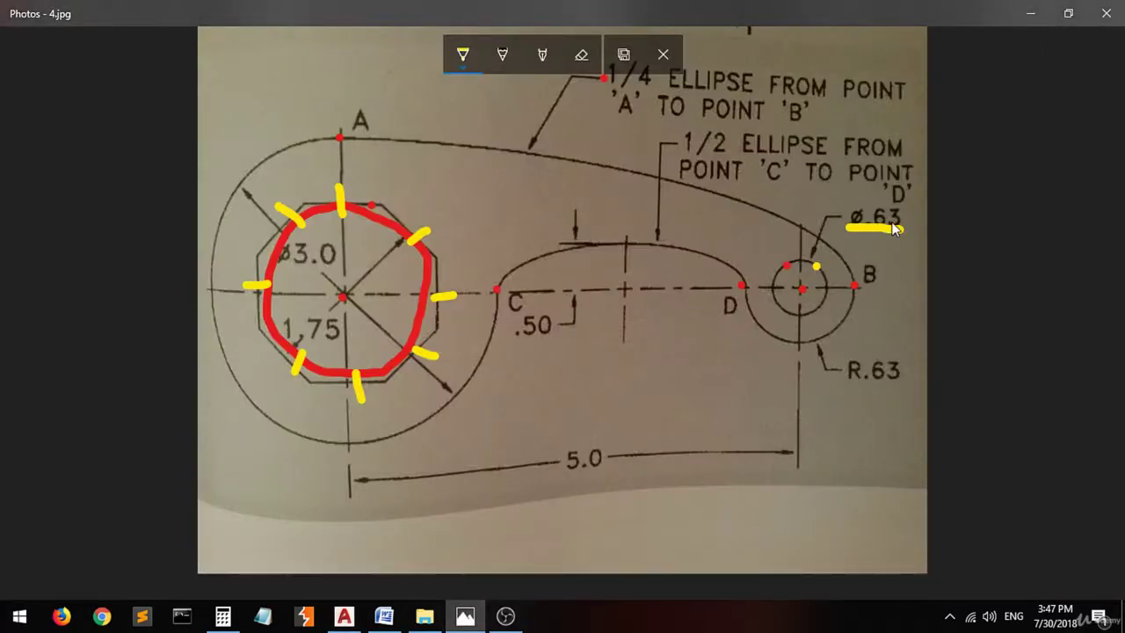
click(831, 333)
click(465, 616)
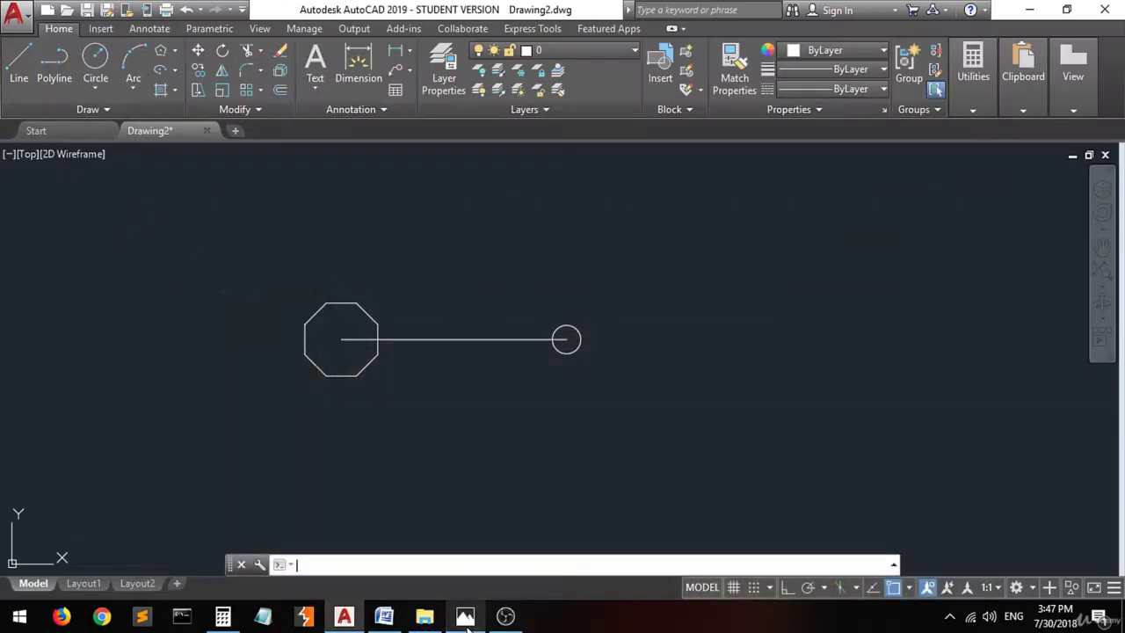
click(95, 60)
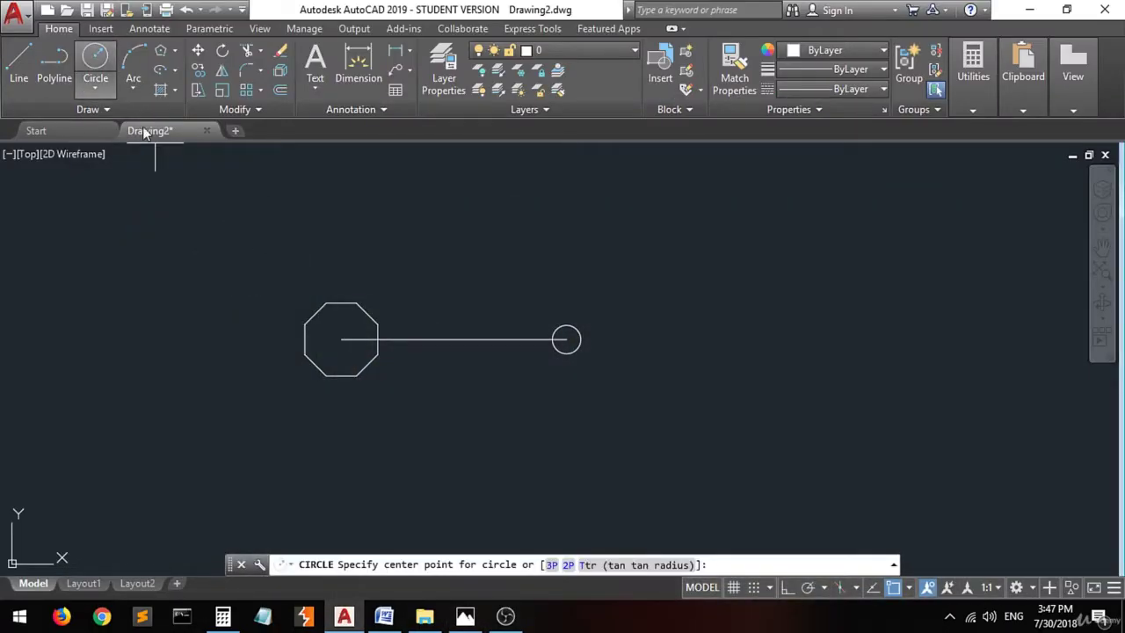
click(568, 340)
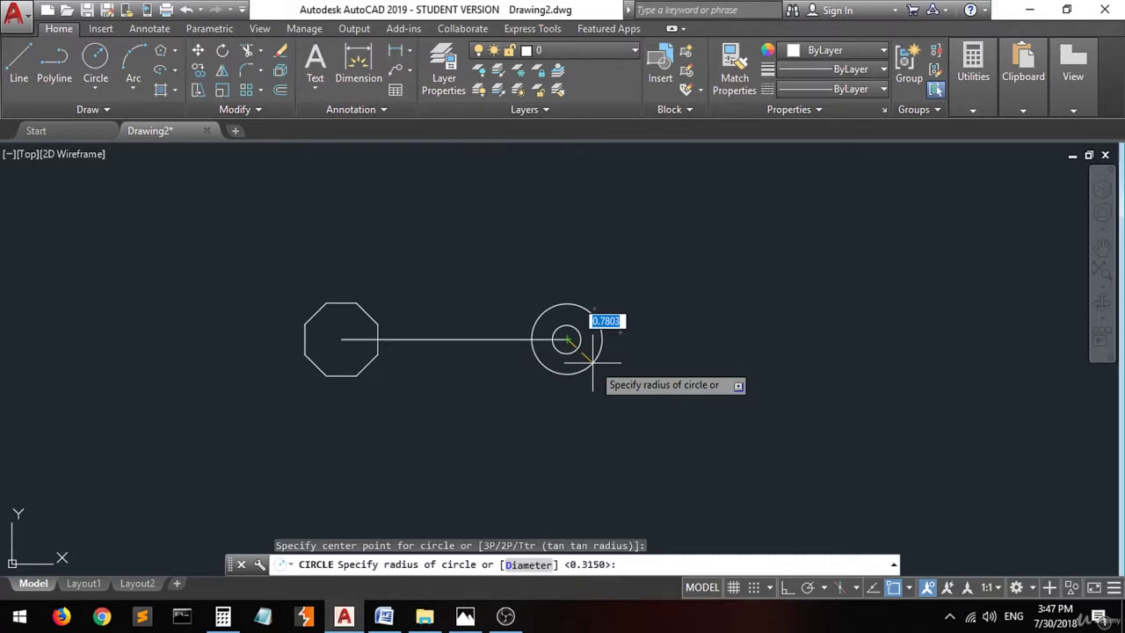
key(BackSpace)
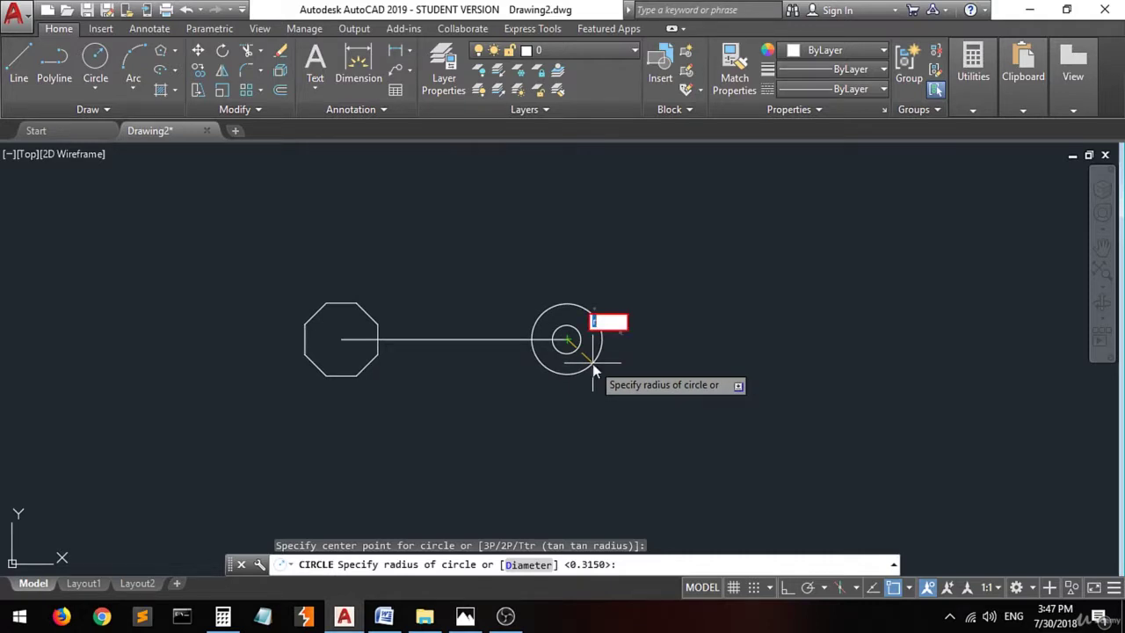
text(.63)
key(Return)
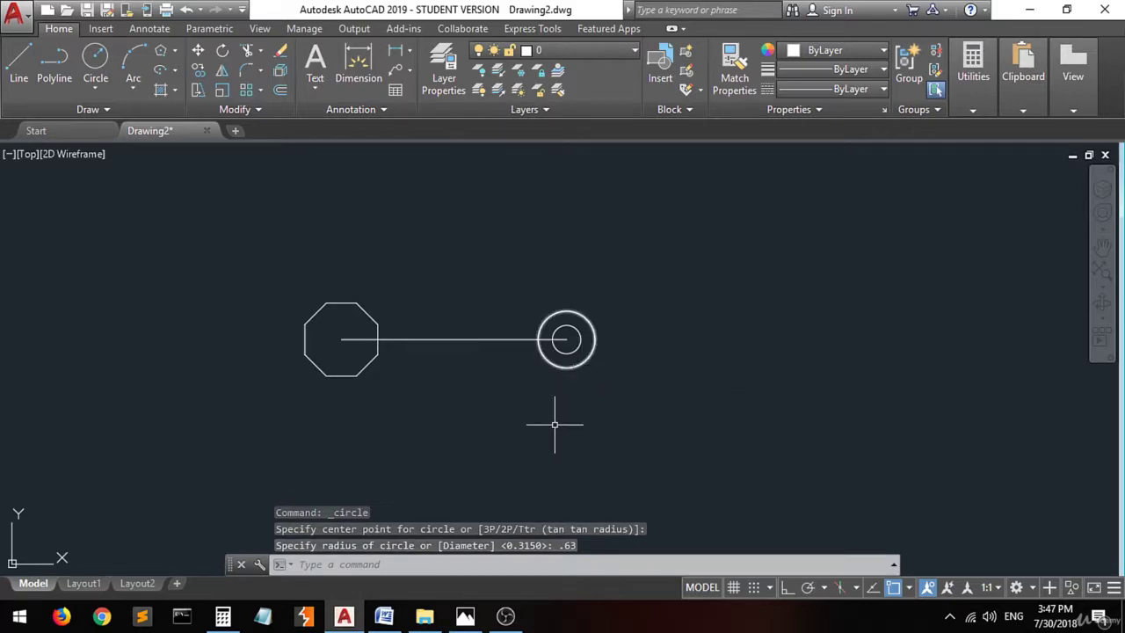
Switch to the Photos reference image, mark the large outer arc, and erase all ink from the image
click(465, 617)
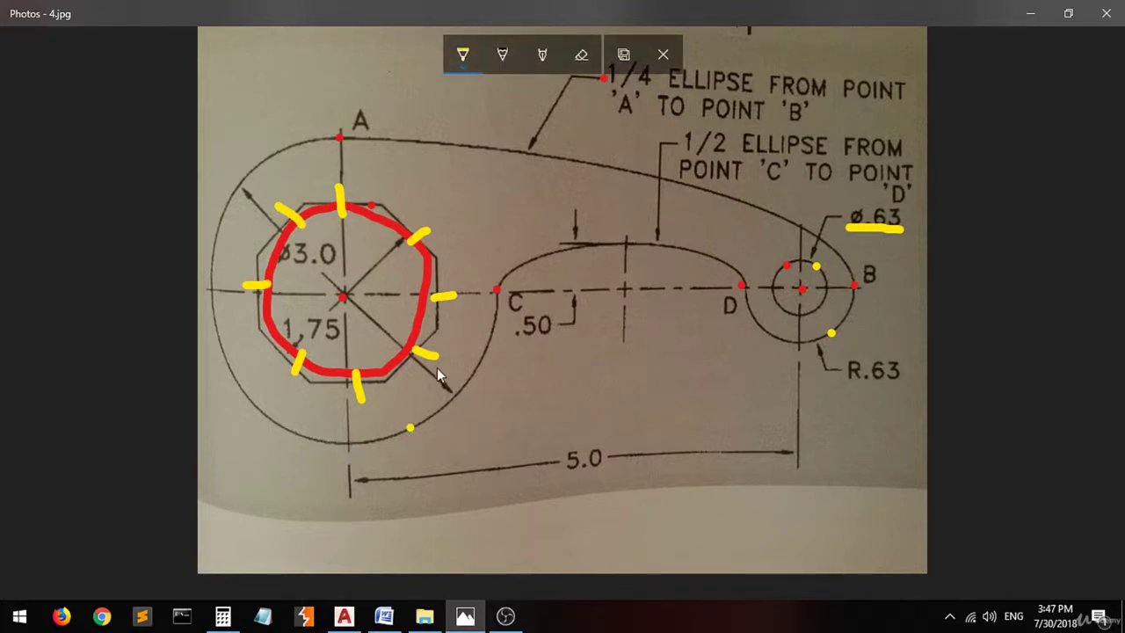
click(584, 68)
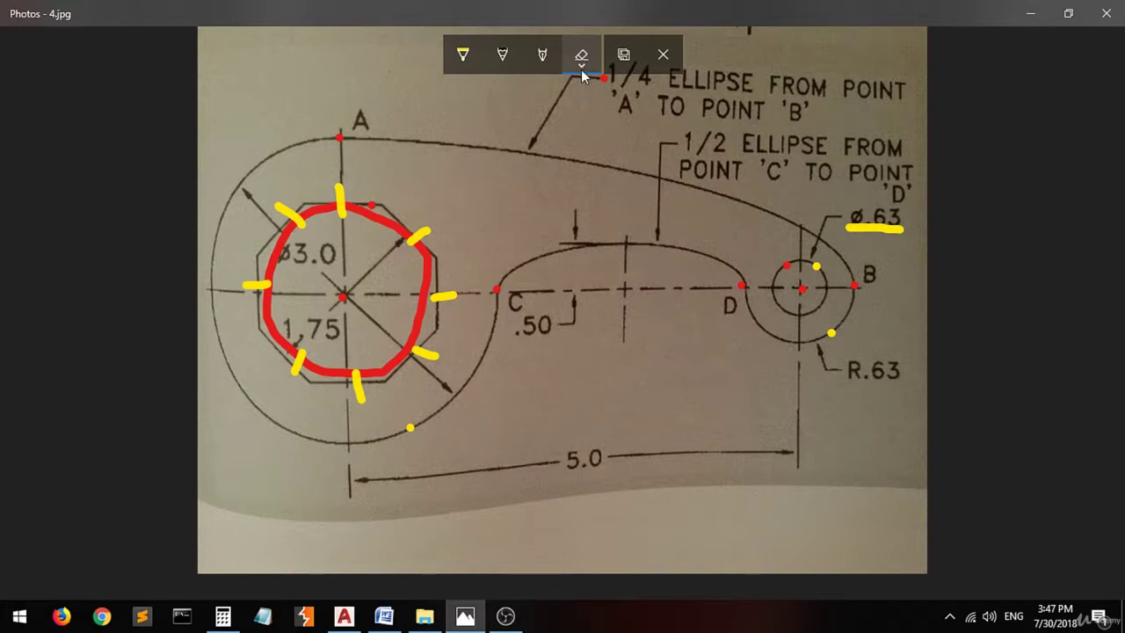
click(581, 70)
click(574, 107)
Trace the full large circle around the octagon in light blue and underline its Ø3.0 label
click(464, 55)
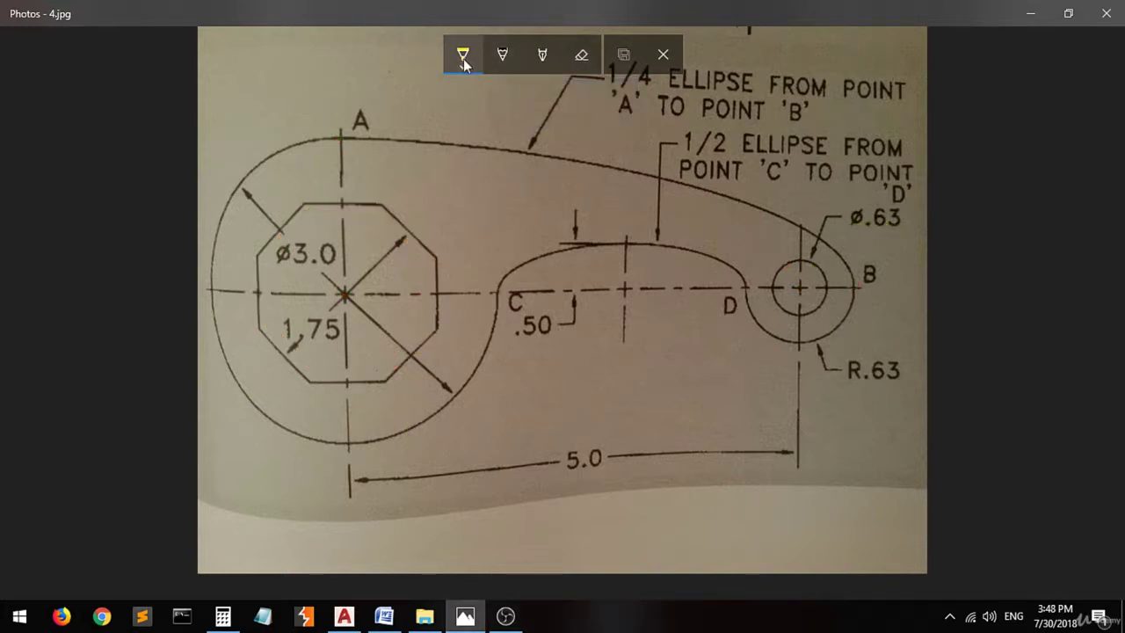
click(465, 55)
click(516, 334)
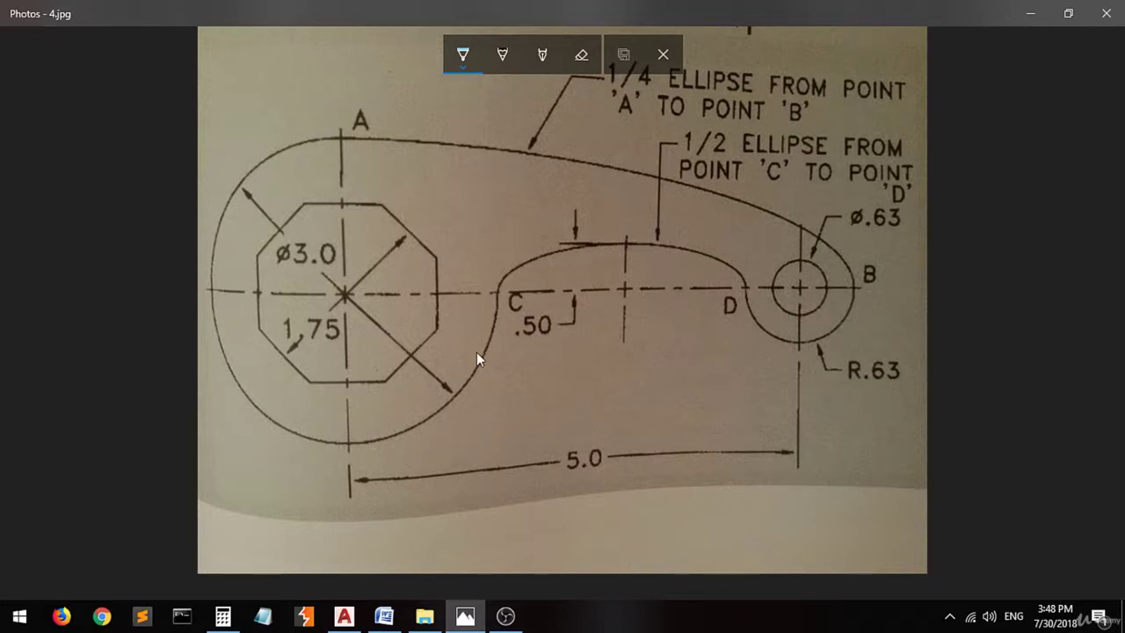
drag(343, 137, 318, 139)
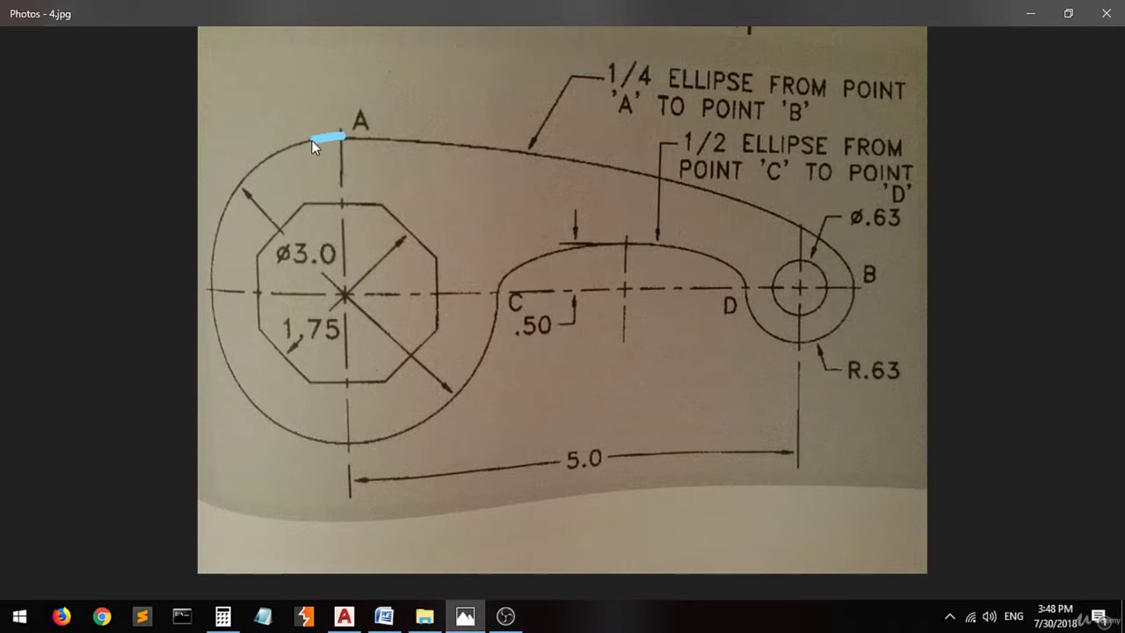
mouse_move(224, 211)
mouse_down()
mouse_move(216, 318)
mouse_move(245, 413)
mouse_move(337, 448)
mouse_move(421, 425)
mouse_move(467, 376)
mouse_move(491, 291)
mouse_up()
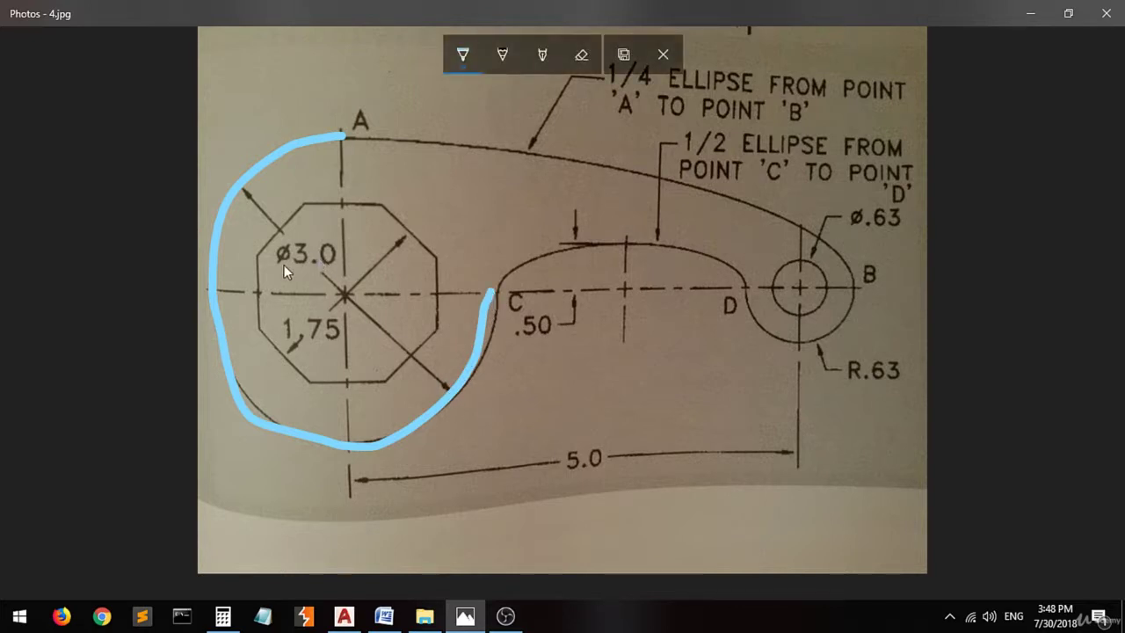
drag(275, 269, 335, 267)
mouse_move(489, 294)
mouse_down()
mouse_move(470, 215)
mouse_move(395, 147)
mouse_up()
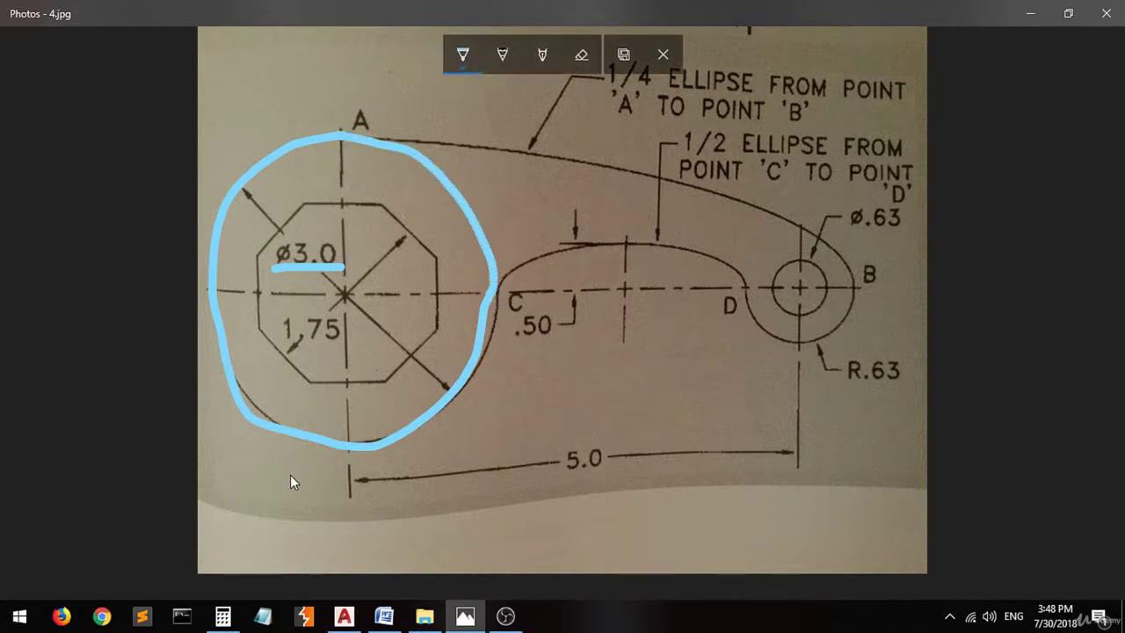
Switch to AutoCAD and draw a circle of diameter 3 centred on the line's left endpoint, around the octagon
click(344, 617)
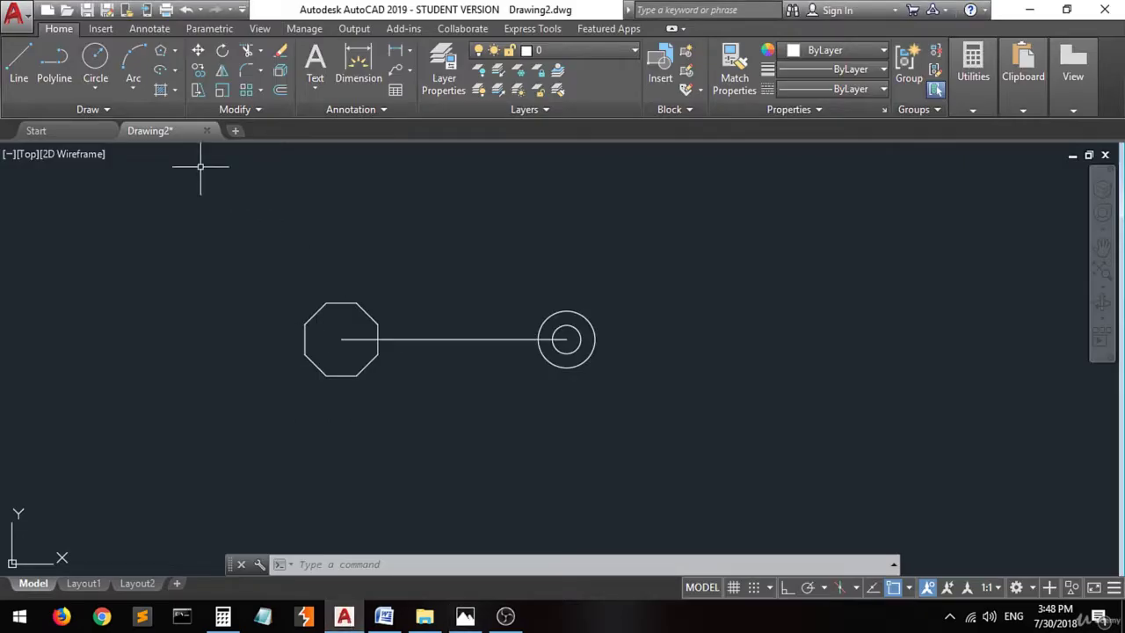
click(95, 60)
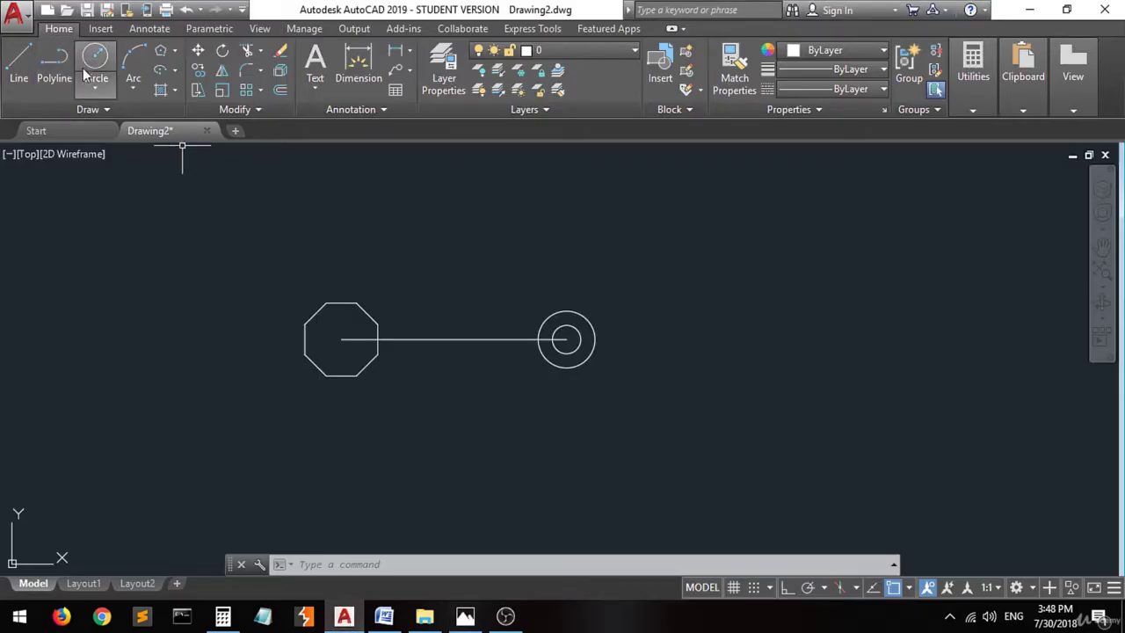
click(341, 339)
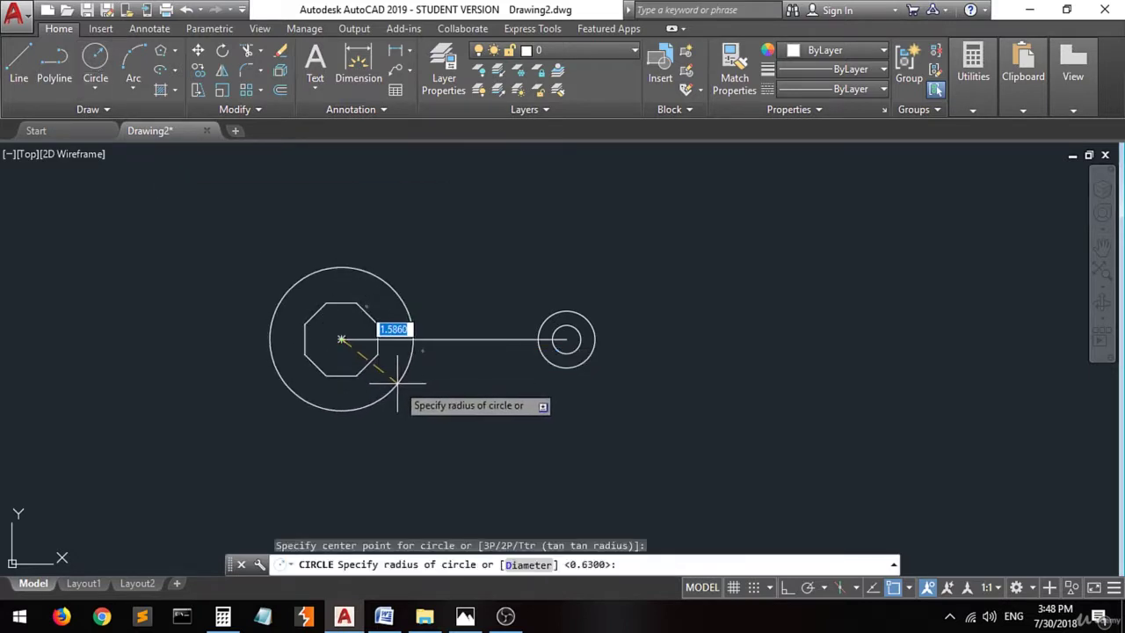
text(d)
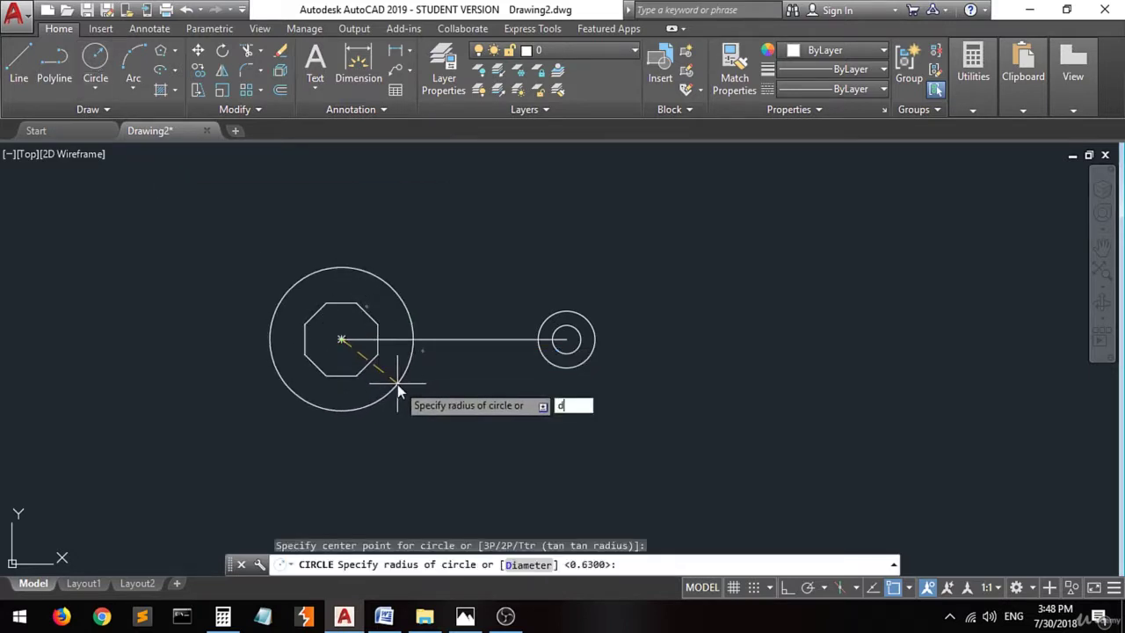
key(Return)
text(3)
key(Return)
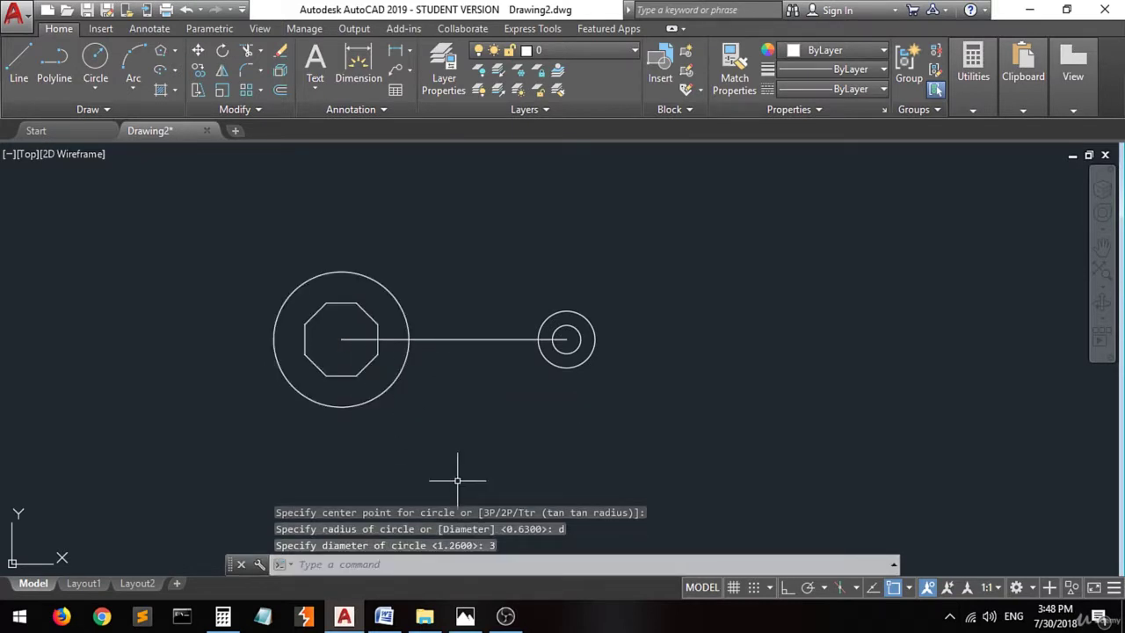
On the Photos reference image, mark points C and D, the half ellipse's centre and top in yellow, and circle the .50 dimension
click(465, 615)
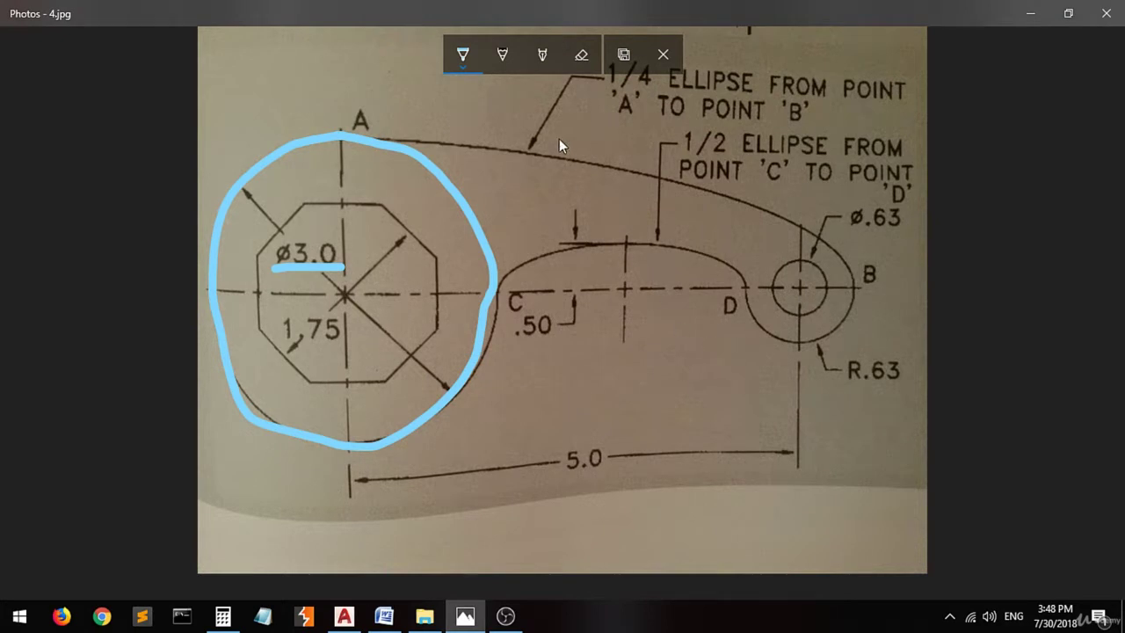
click(462, 58)
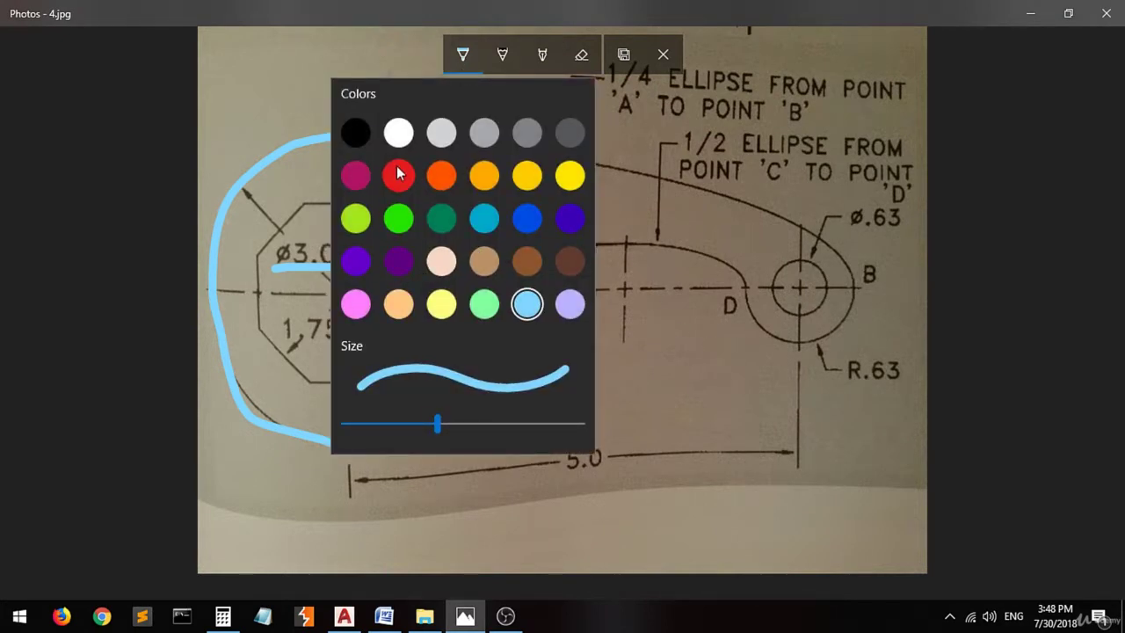
click(568, 179)
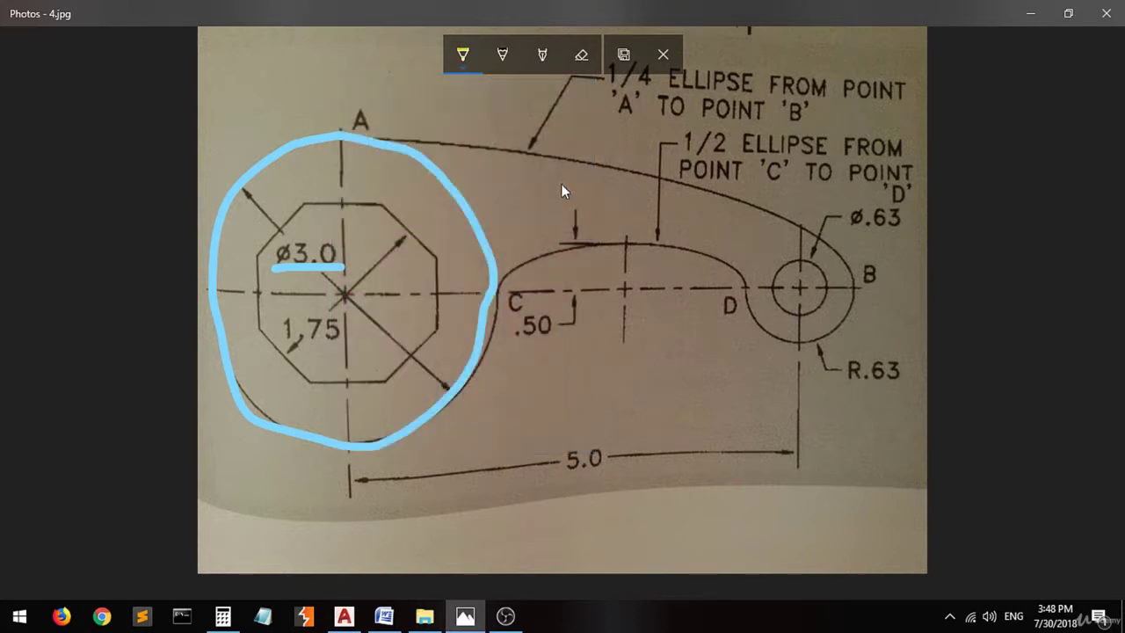
click(496, 292)
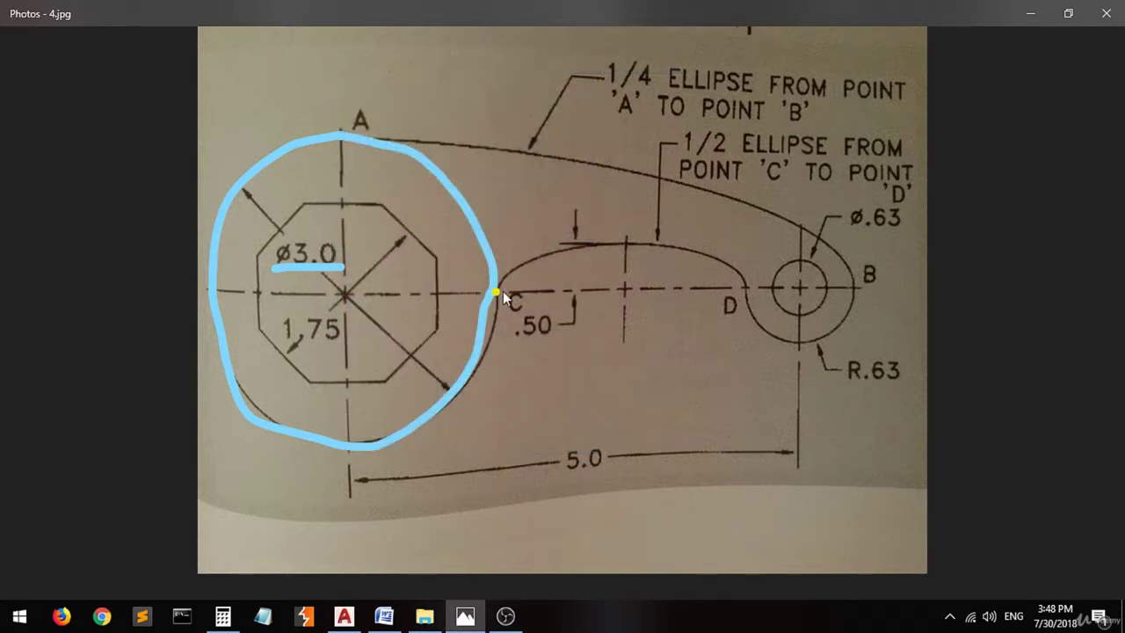
click(747, 288)
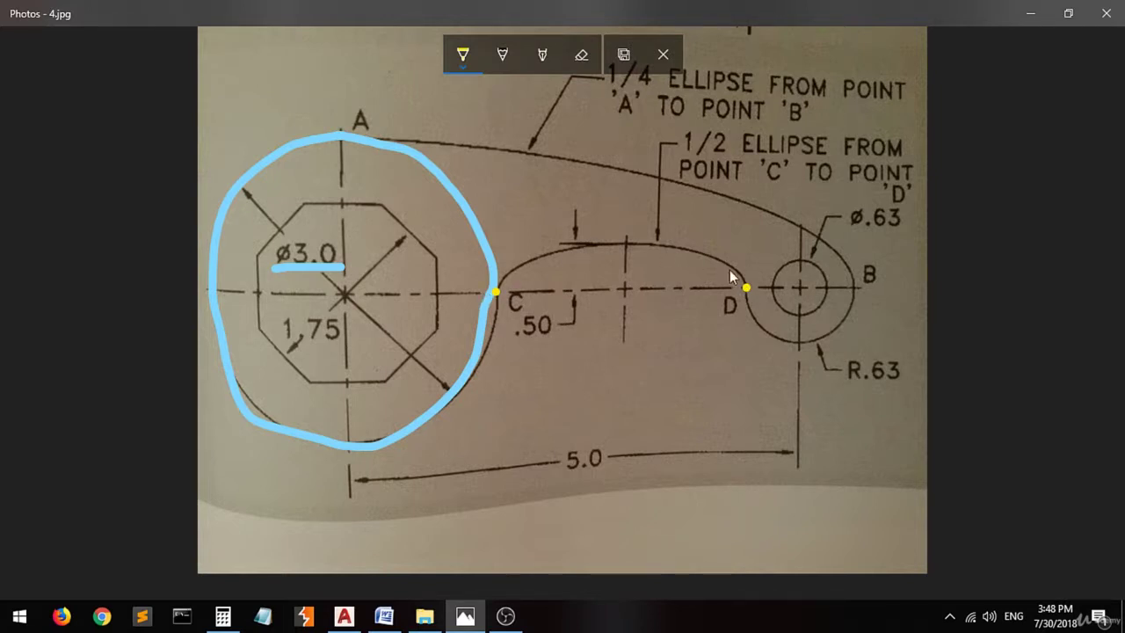
click(623, 288)
click(620, 239)
drag(565, 312, 534, 304)
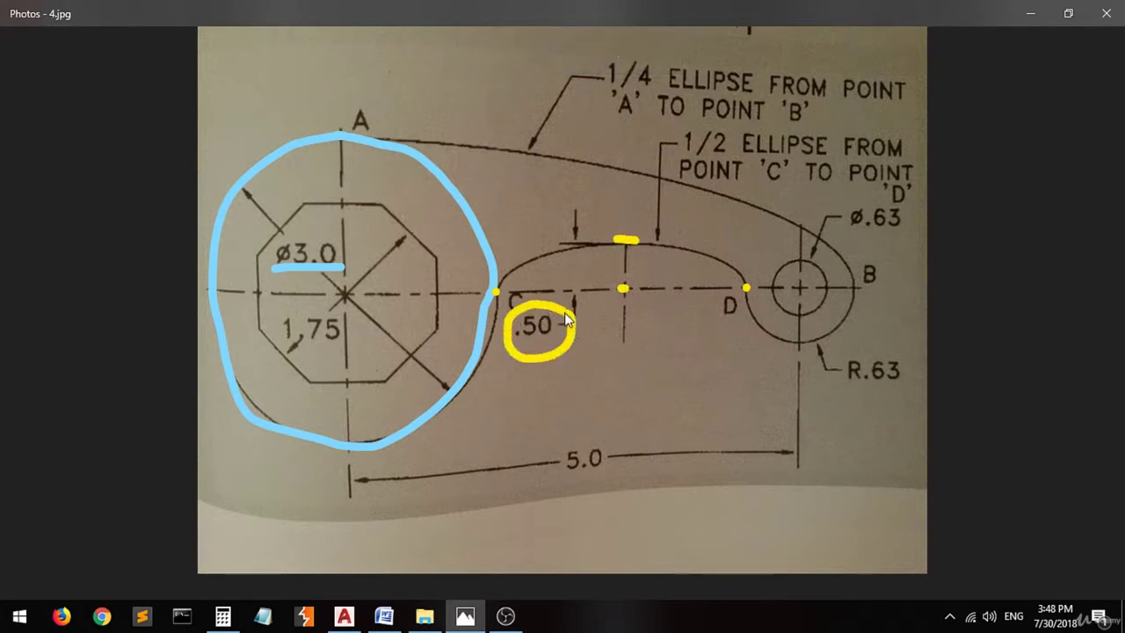
In AutoCAD, draw an Axis, End ellipse spanning the gap between the two outer circles along the line, with other axis distance .5
click(344, 616)
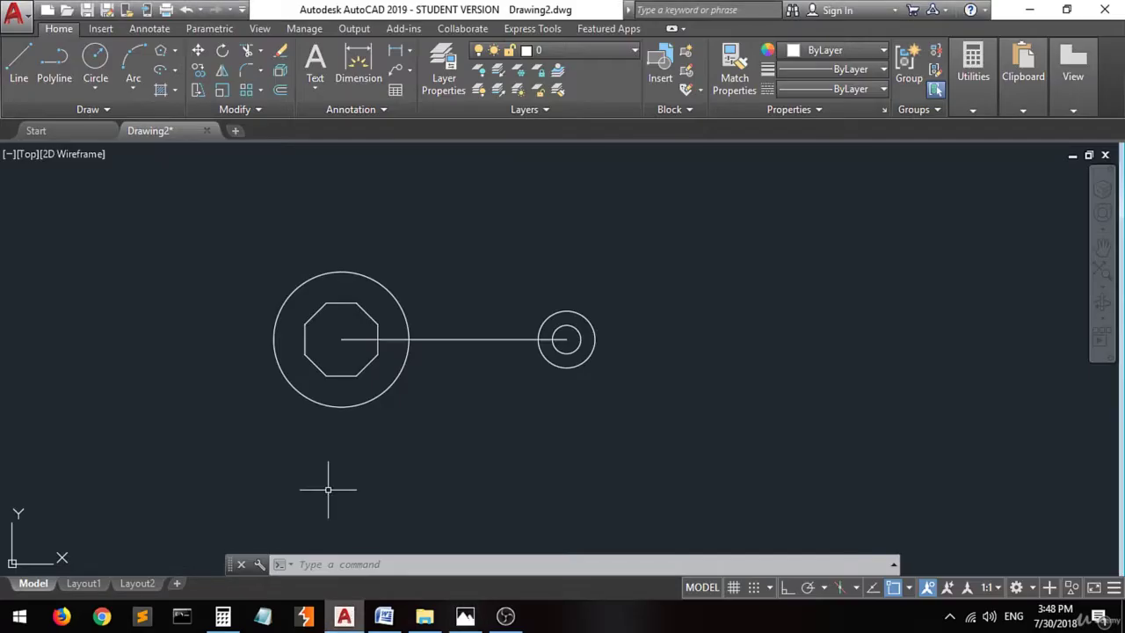
click(174, 71)
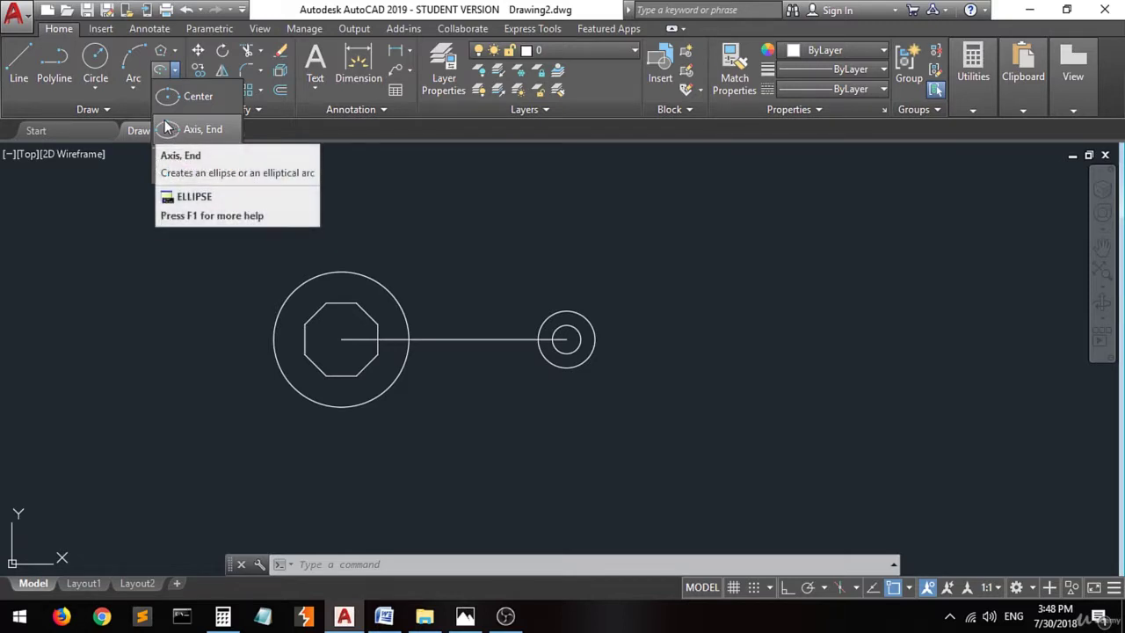
click(216, 130)
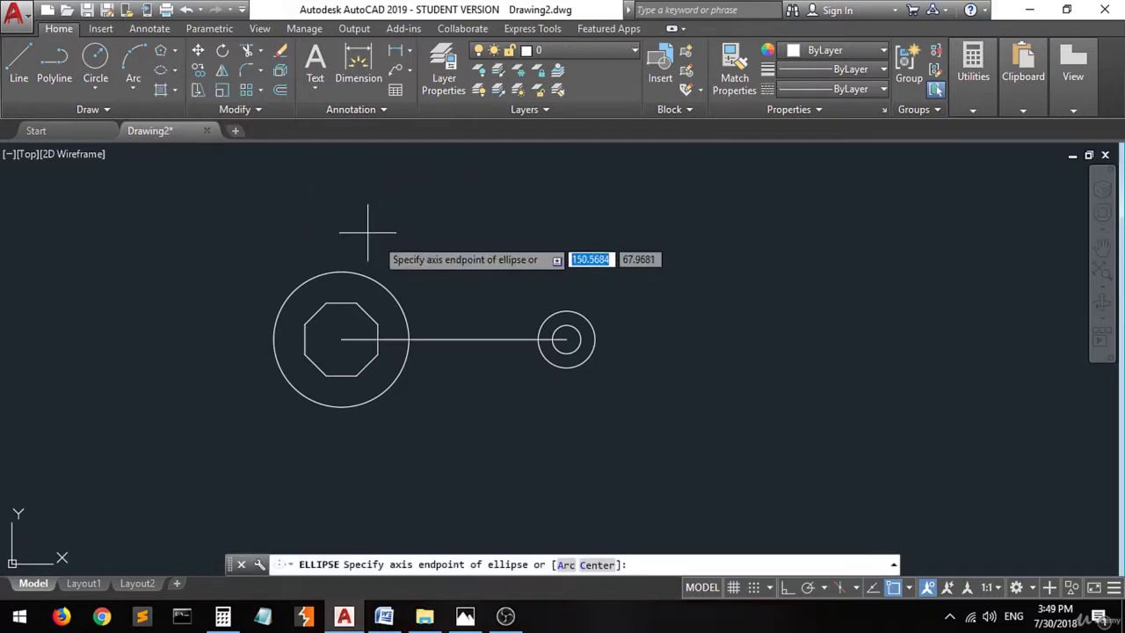
click(409, 340)
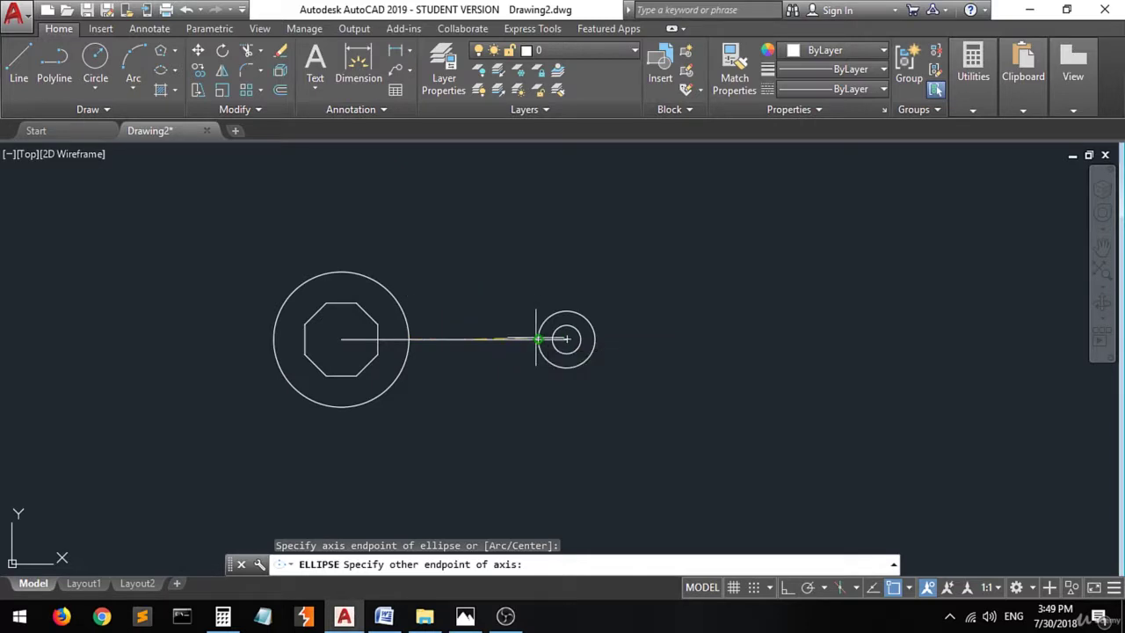
click(537, 340)
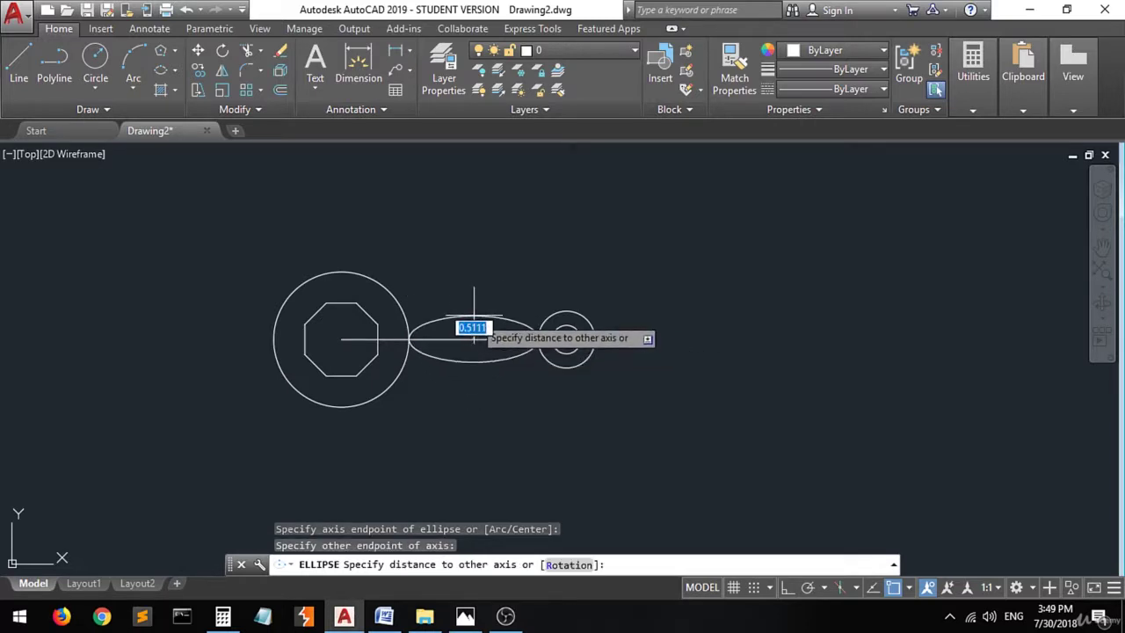
text(.5)
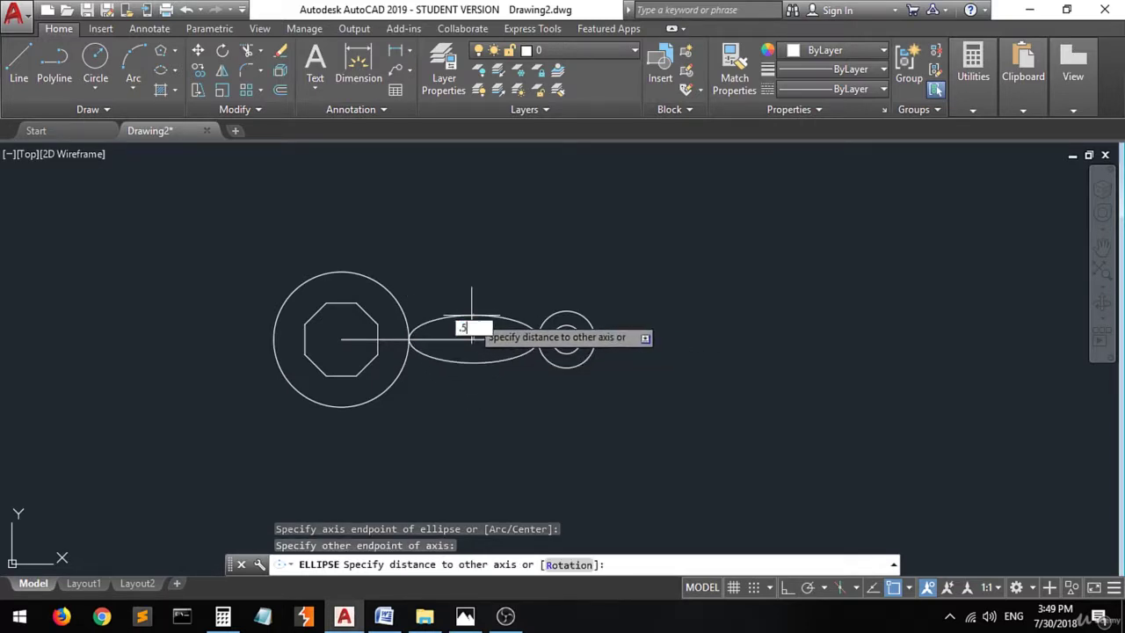
key(Return)
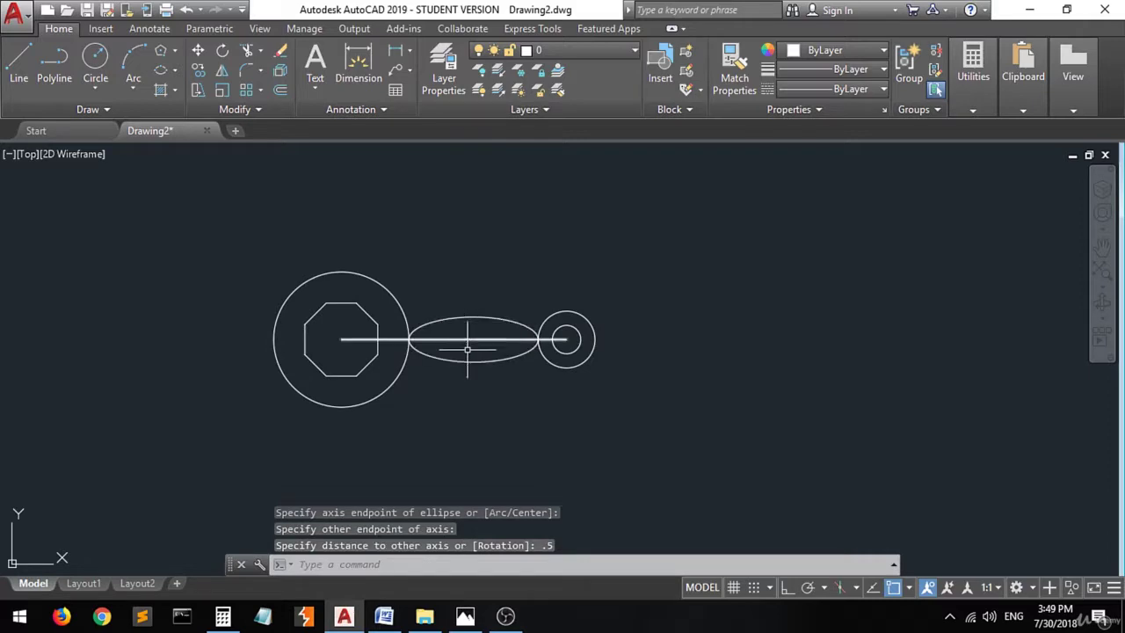
On the Photos reference image, replace the old ink with pink marks at points A and B and a bracket from the octagon's centre to A
click(465, 615)
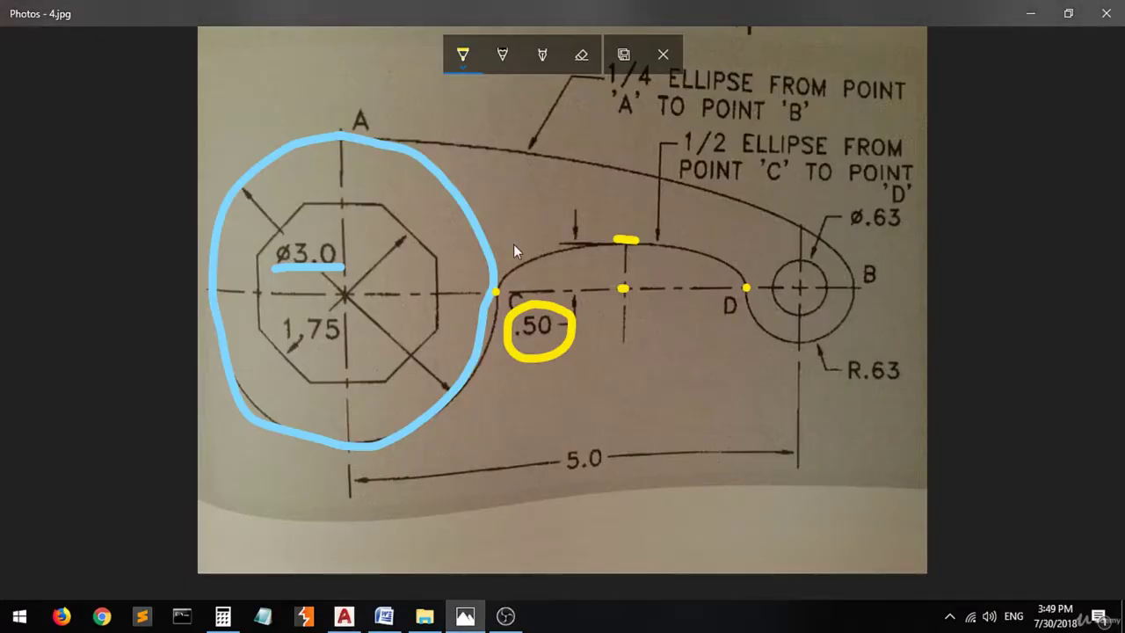
click(596, 77)
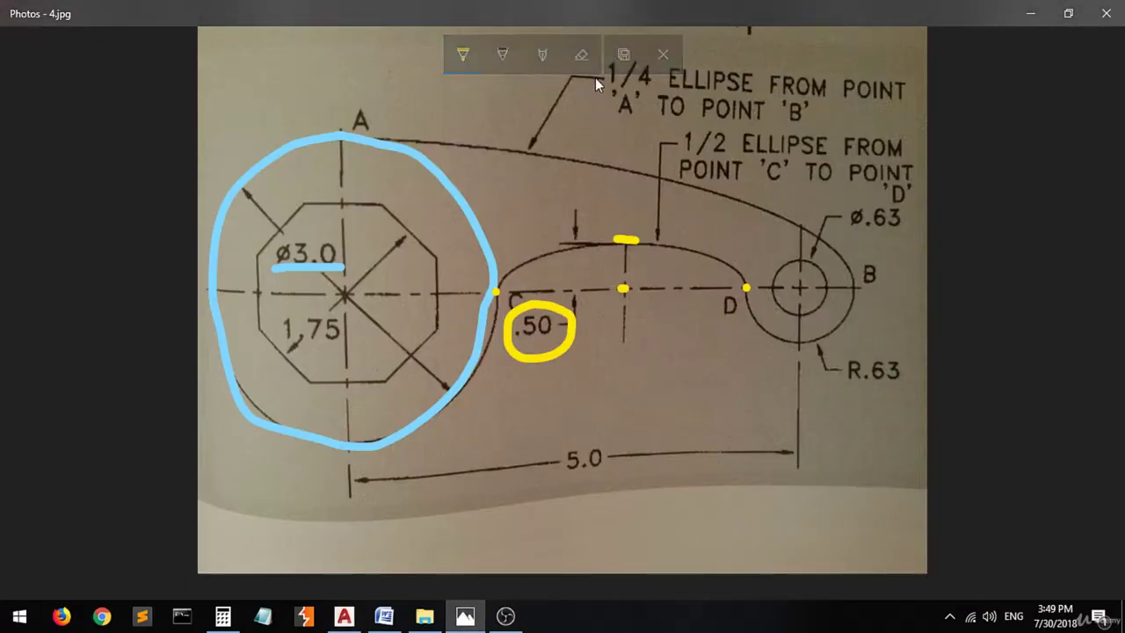
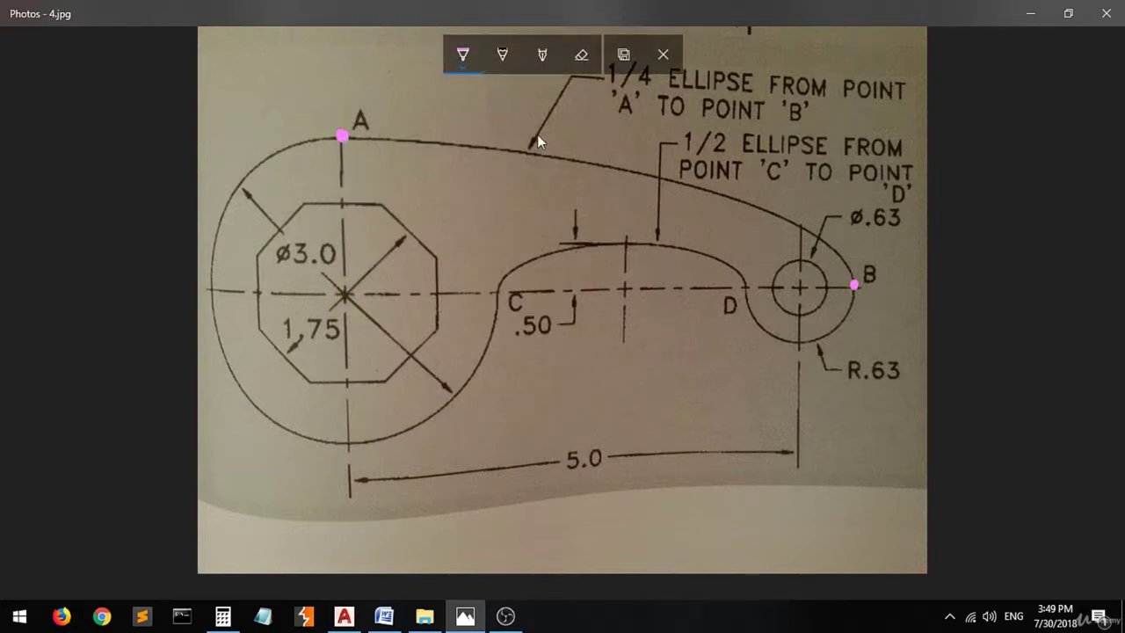
click(342, 294)
drag(343, 295, 380, 296)
mouse_move(342, 136)
mouse_down()
mouse_move(393, 135)
mouse_move(373, 240)
mouse_up()
drag(363, 297, 390, 299)
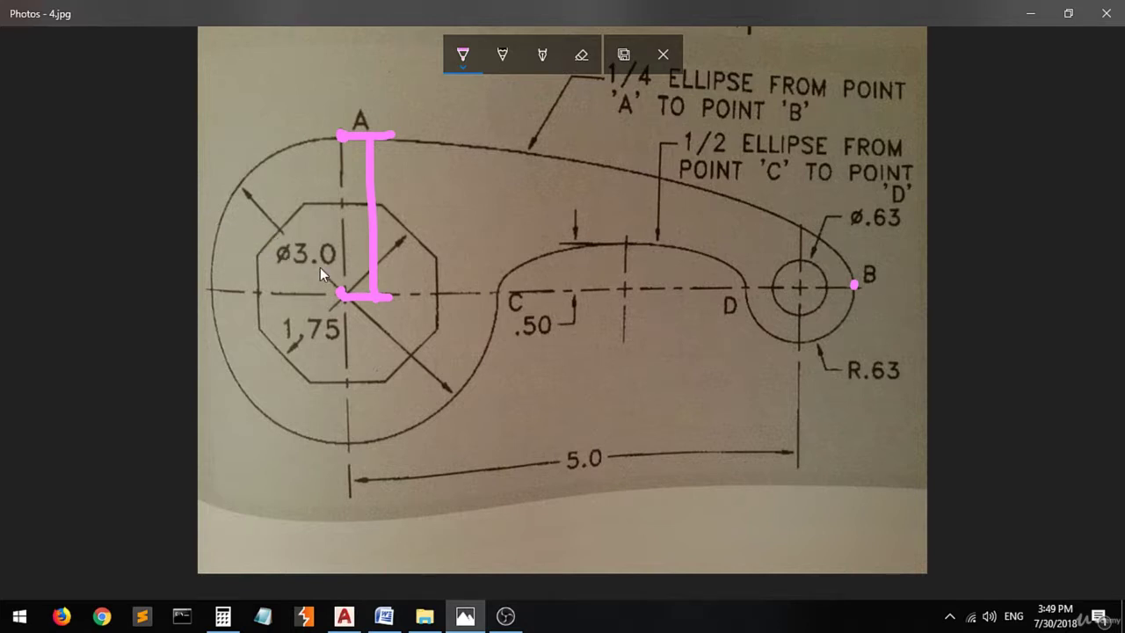
On the Photos reference image, write 1.5 in pink beside the bracket from the octagon's centre to point A
drag(422, 181, 416, 211)
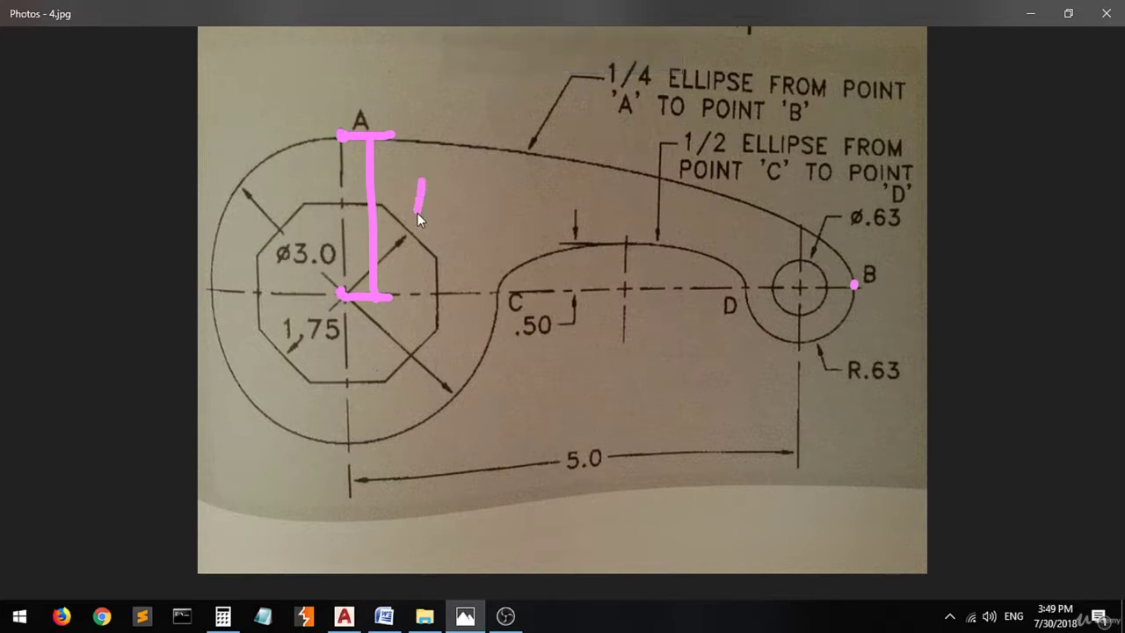
click(430, 215)
mouse_move(464, 179)
mouse_down()
mouse_move(449, 180)
mouse_move(458, 221)
mouse_up()
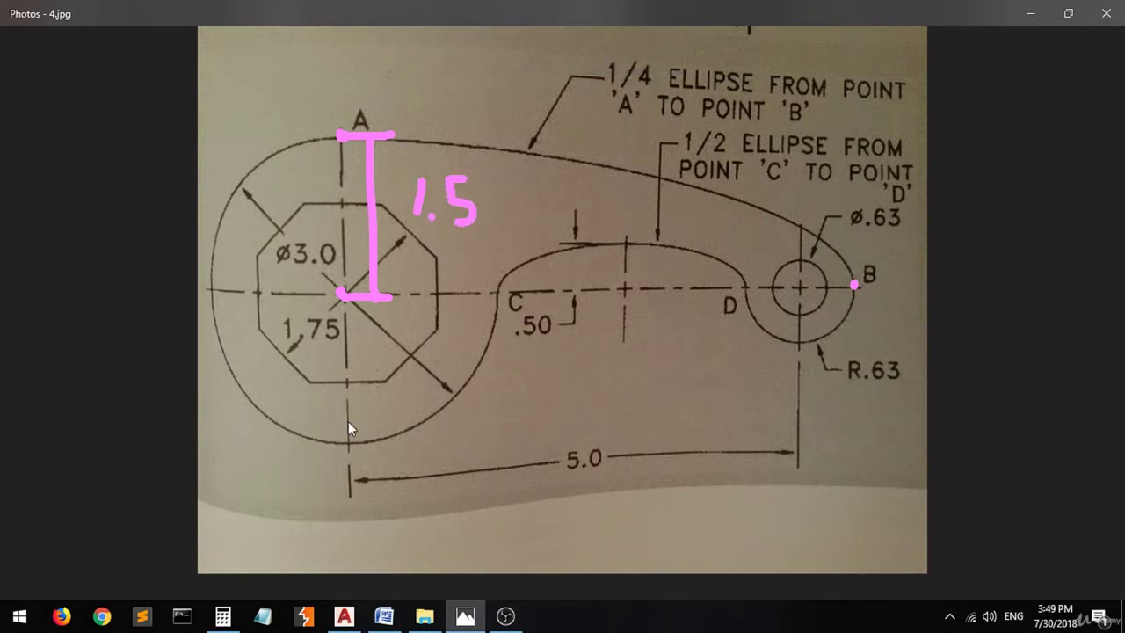
In AutoCAD, draw a Center ellipse from the octagon's centre to the small outer circle's right quadrant and the large circle's top quadrant
click(344, 616)
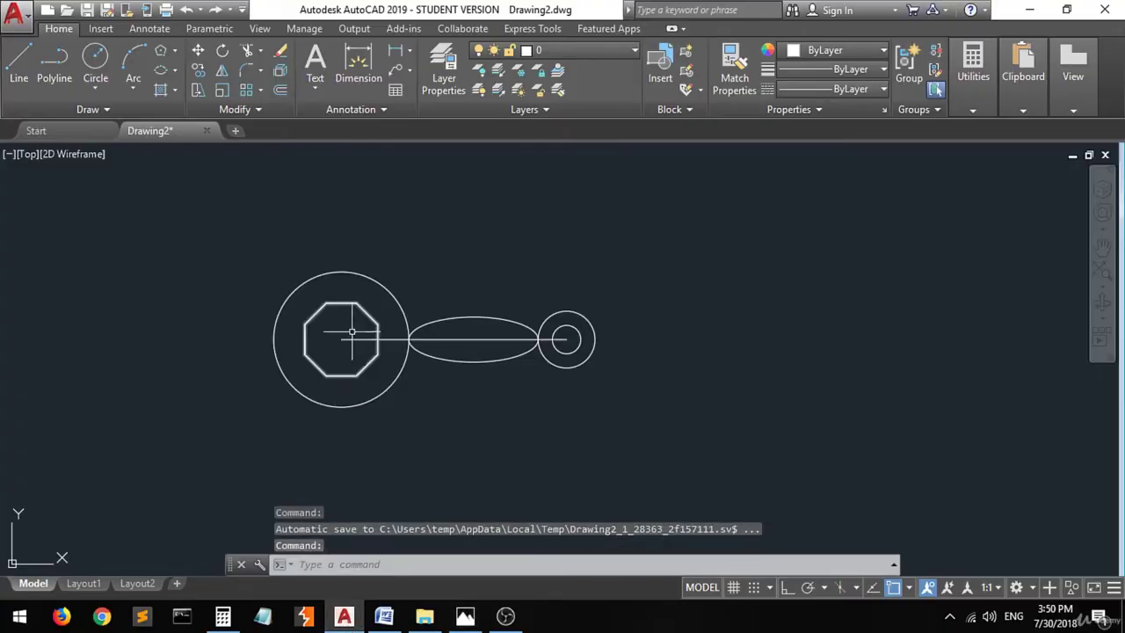
click(174, 71)
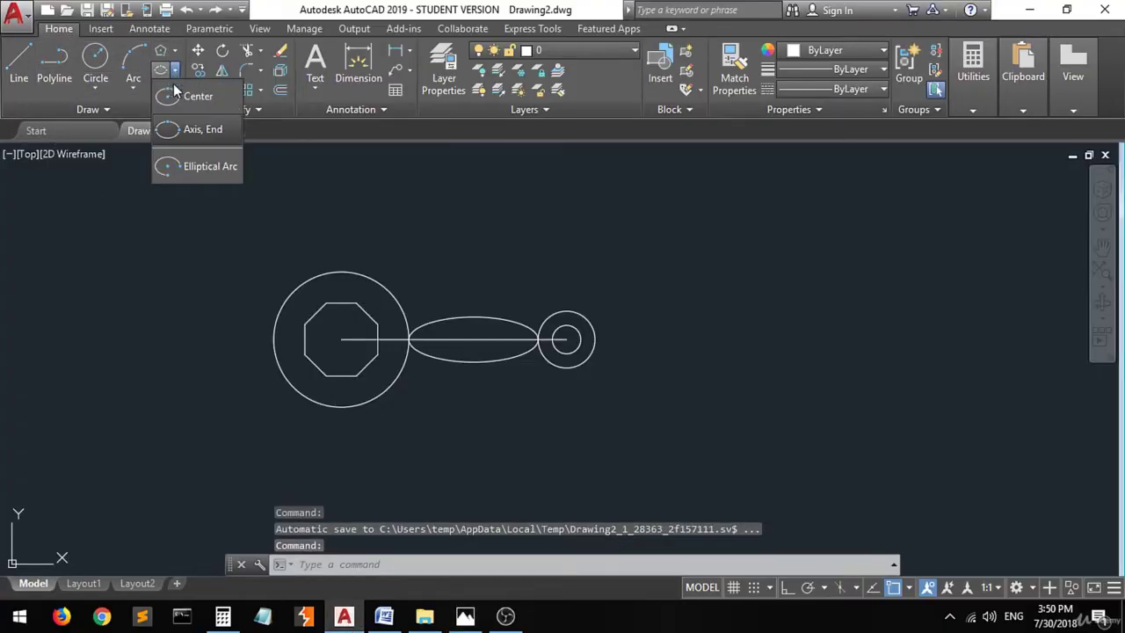
click(175, 95)
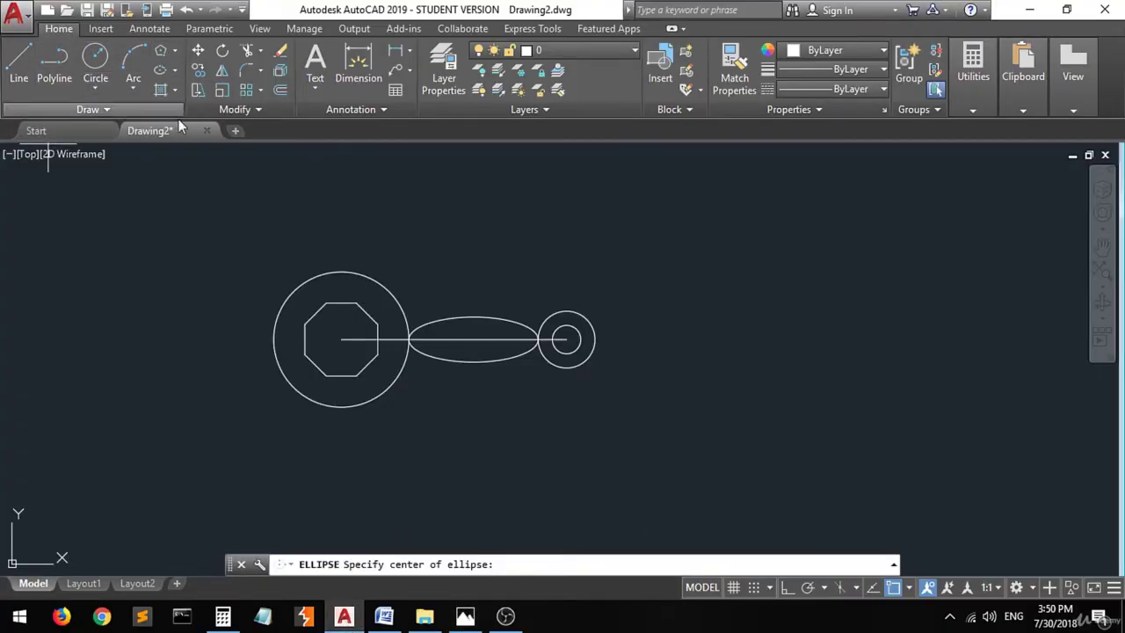
click(341, 339)
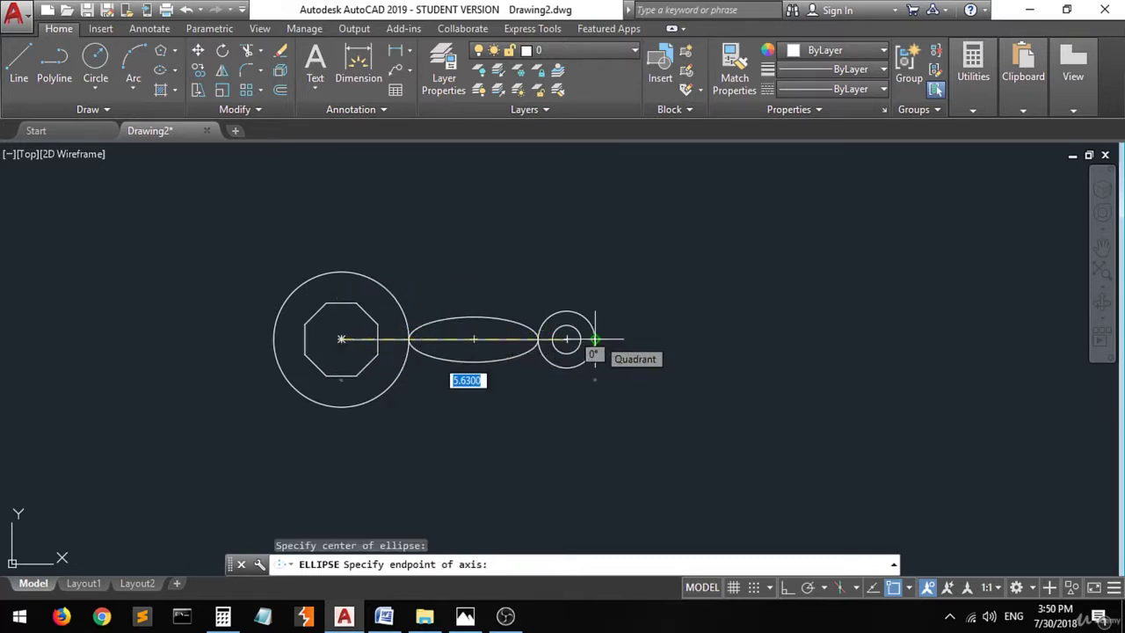
scroll(595, 340, up, 2)
scroll(594, 340, up, 2)
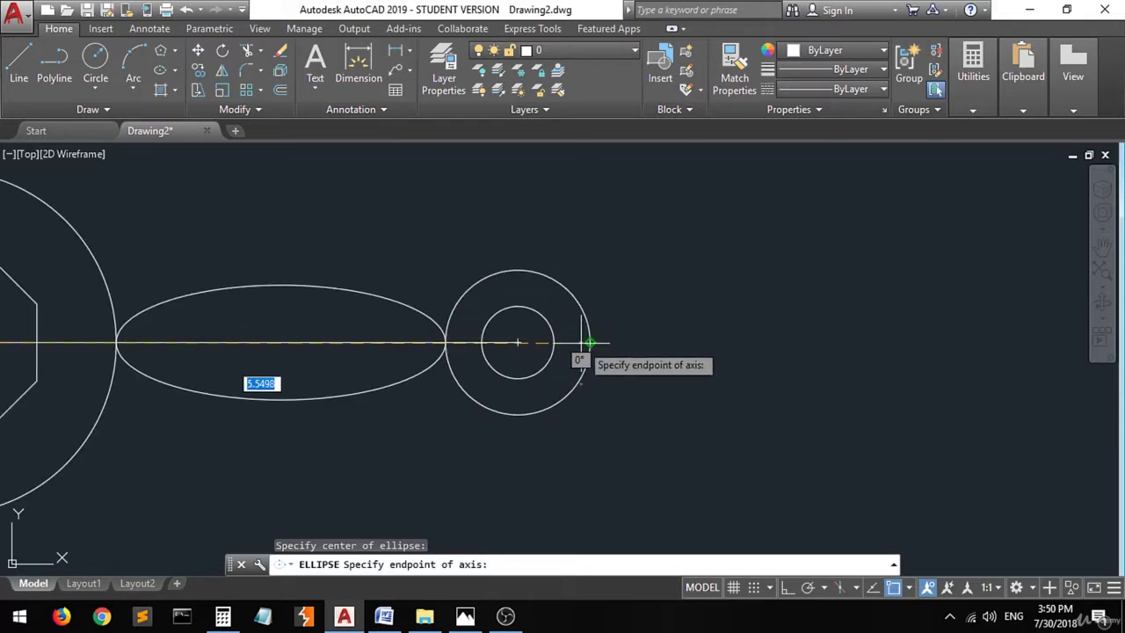
click(589, 342)
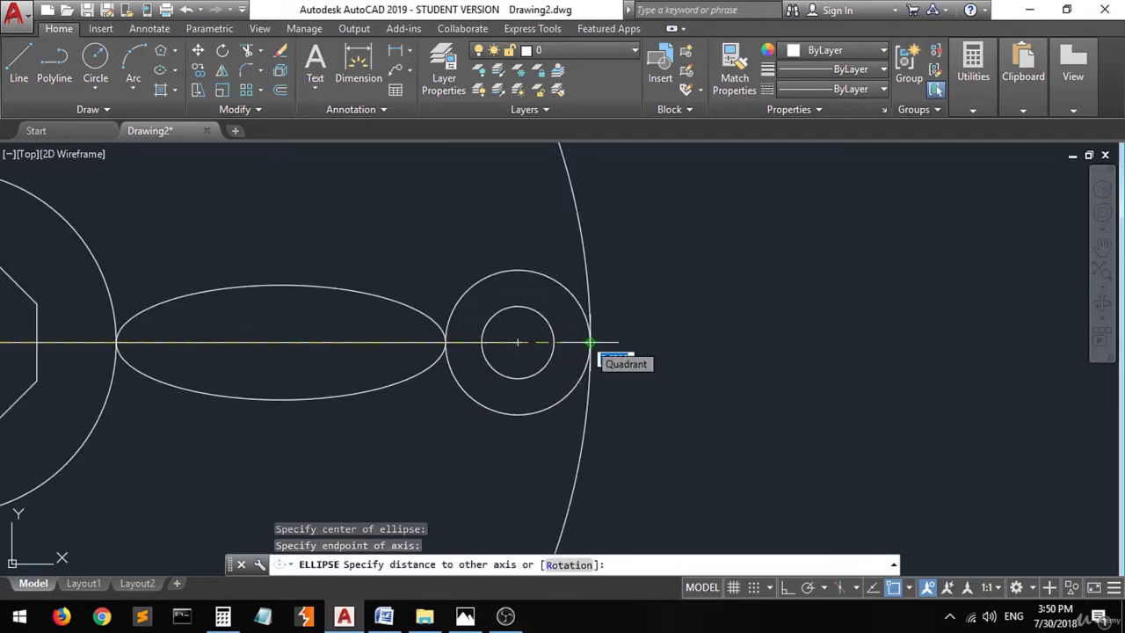
scroll(589, 343, down, 4)
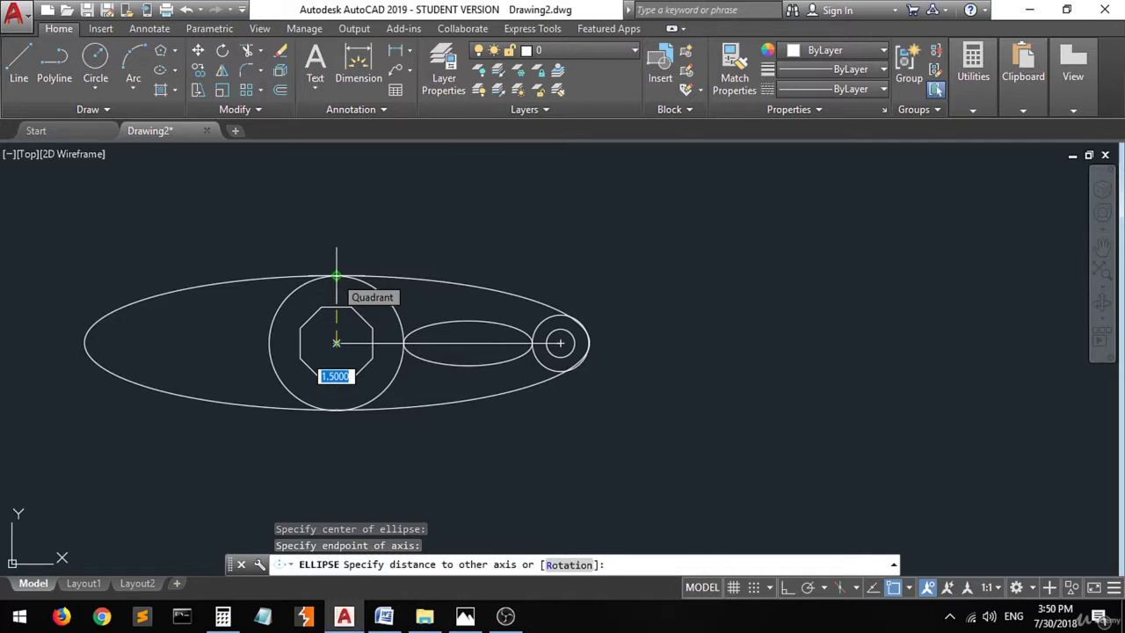
click(337, 276)
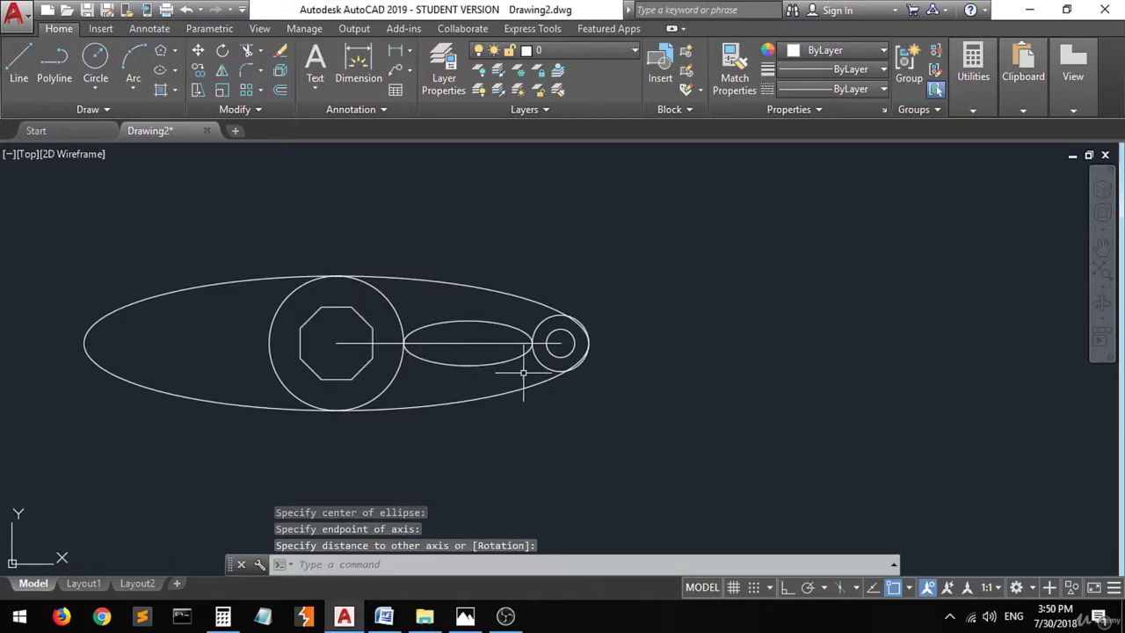
With all objects as cutting edges, trim the small ellipse's lower half and the large ellipse's lower-right stretch between the circles
middle_drag(460, 249, 428, 254)
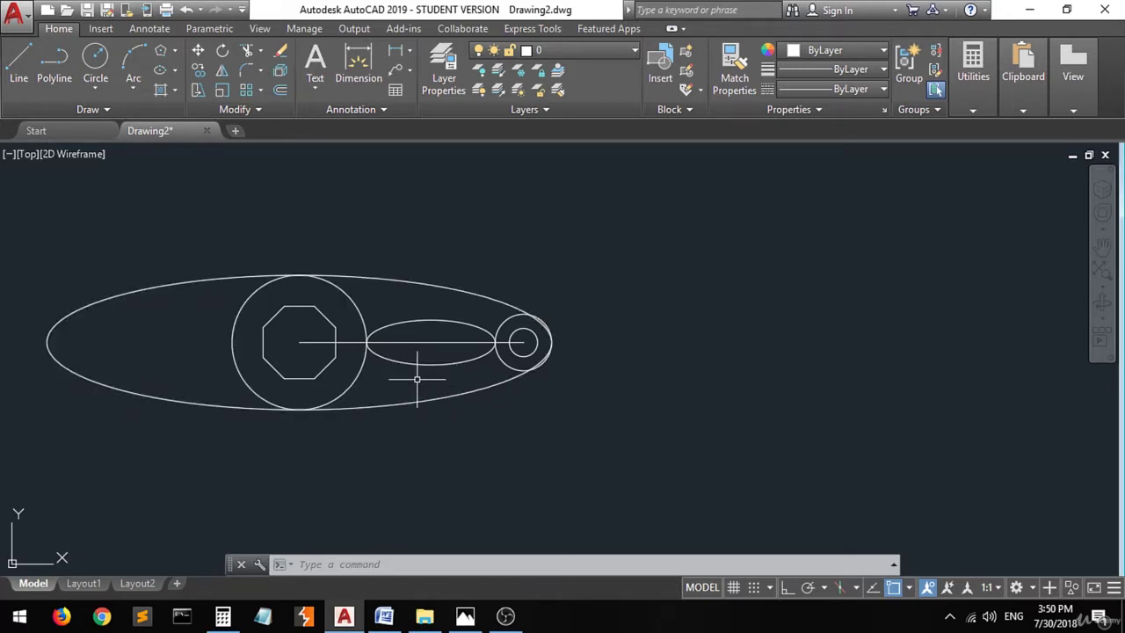
scroll(431, 387, up, 2)
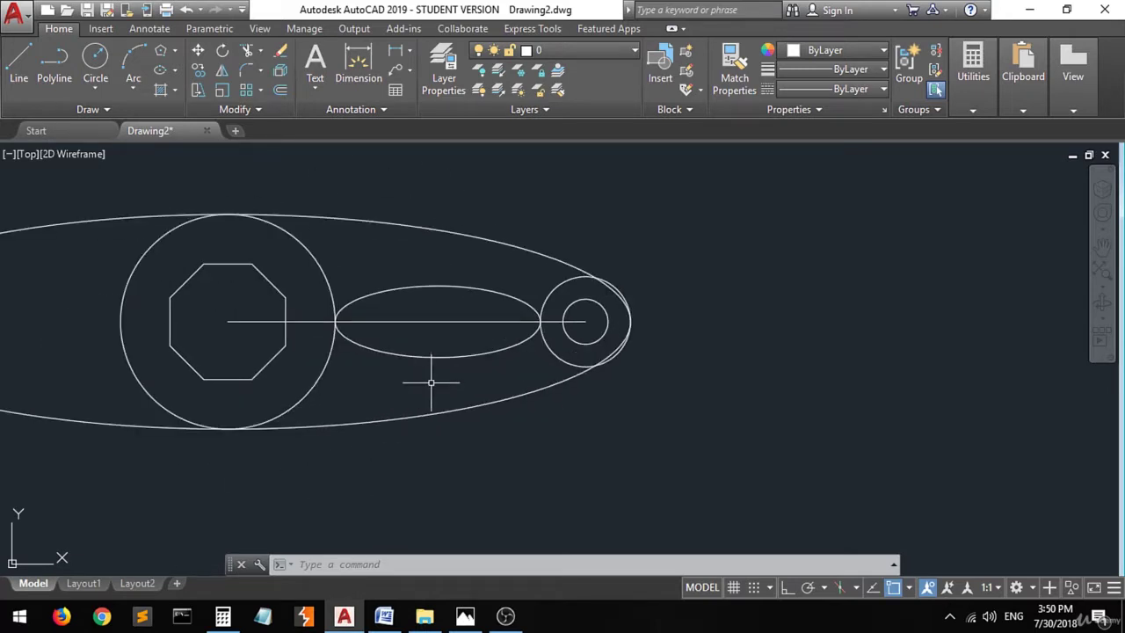
click(658, 191)
click(105, 480)
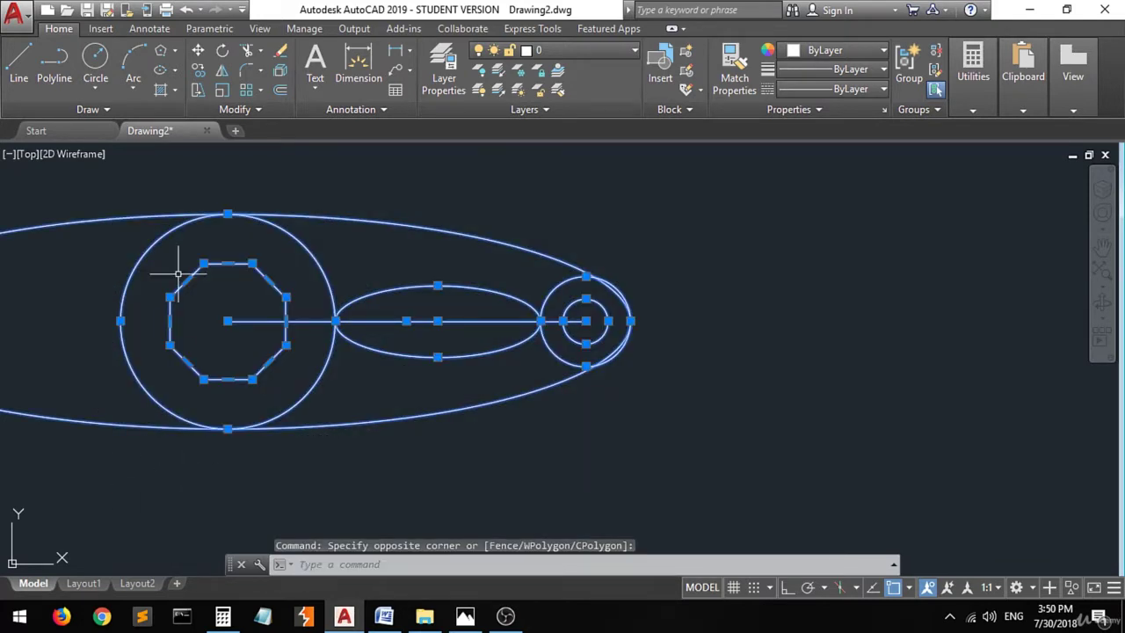
click(247, 52)
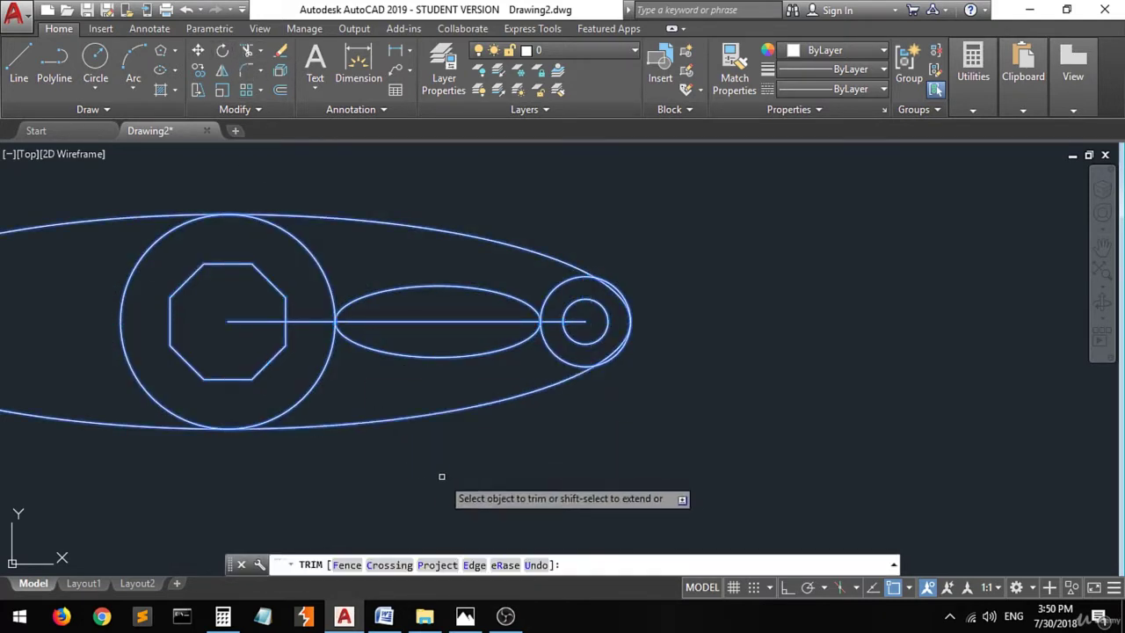
click(451, 357)
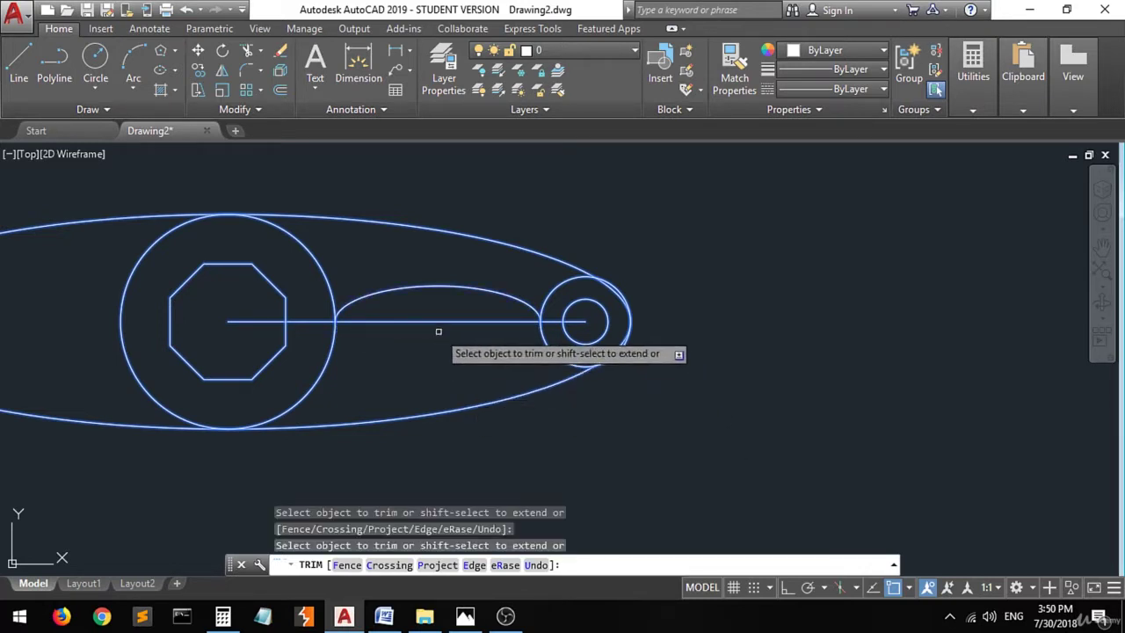
click(472, 408)
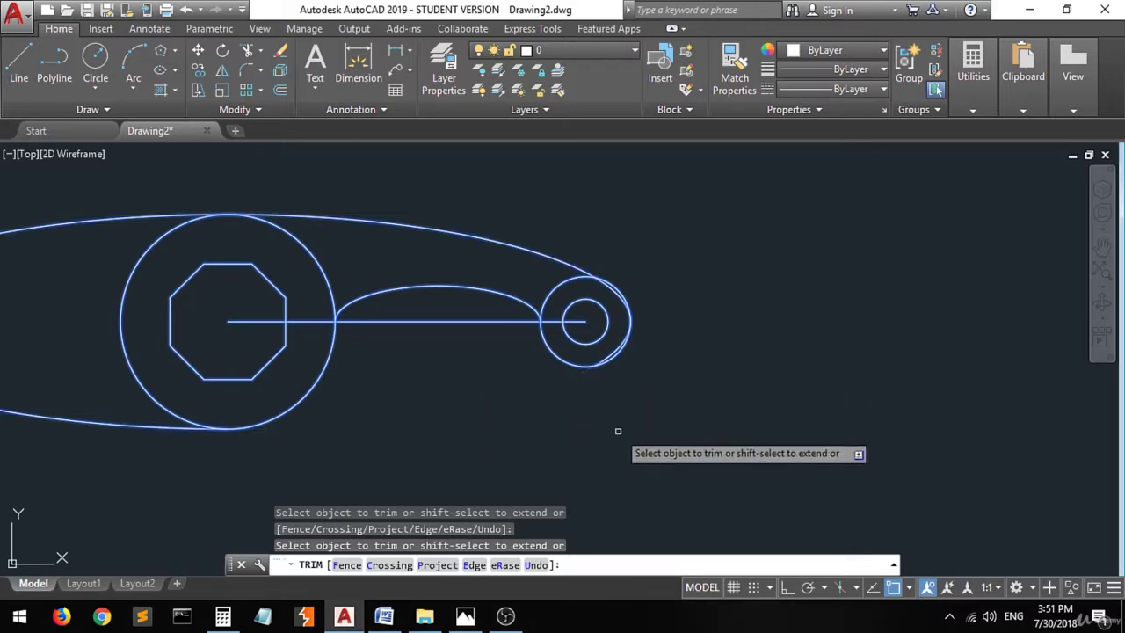
Compare with the Photos reference image and, in AutoCAD, trim the ellipse sliver at the small outer circle and that circle's upper half
click(465, 615)
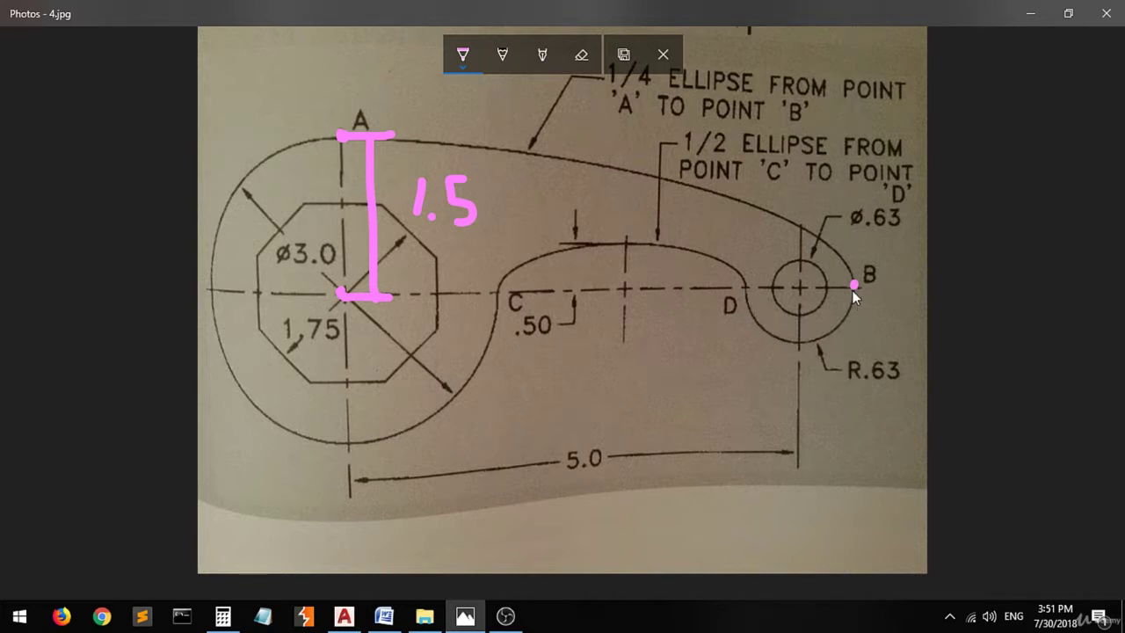
click(465, 616)
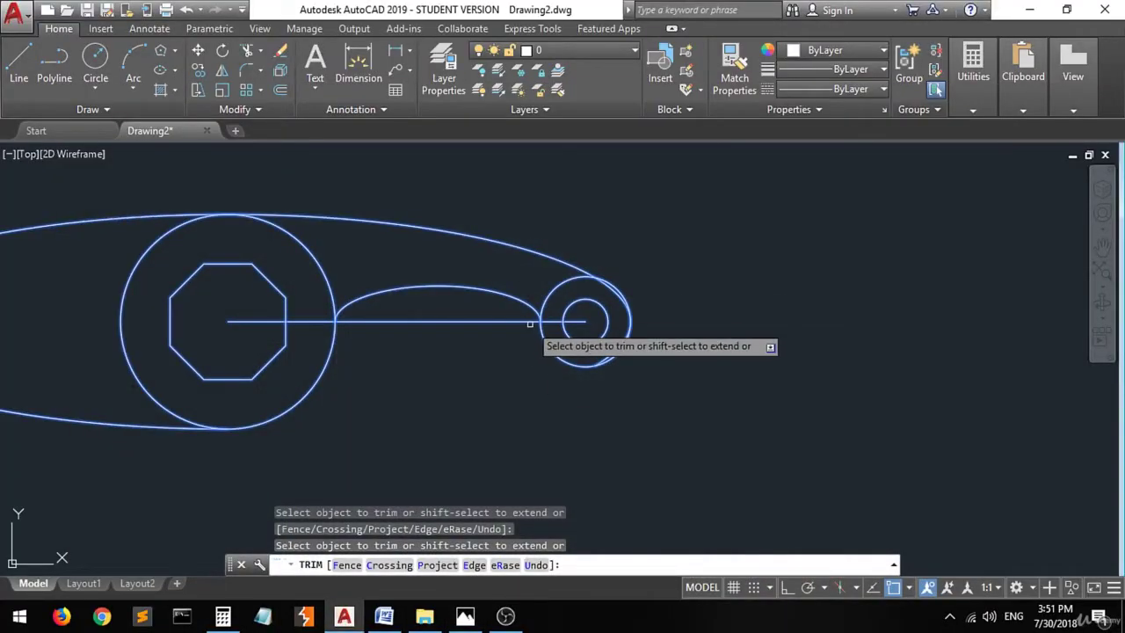
scroll(640, 343, up, 2)
scroll(630, 356, up, 2)
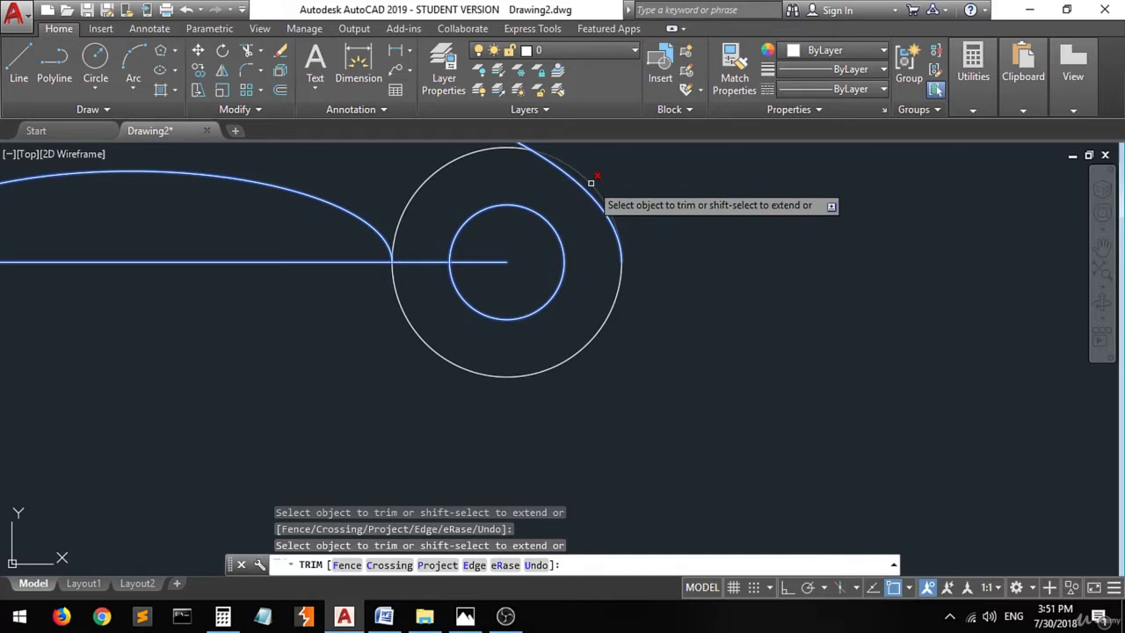
scroll(436, 417, down, 2)
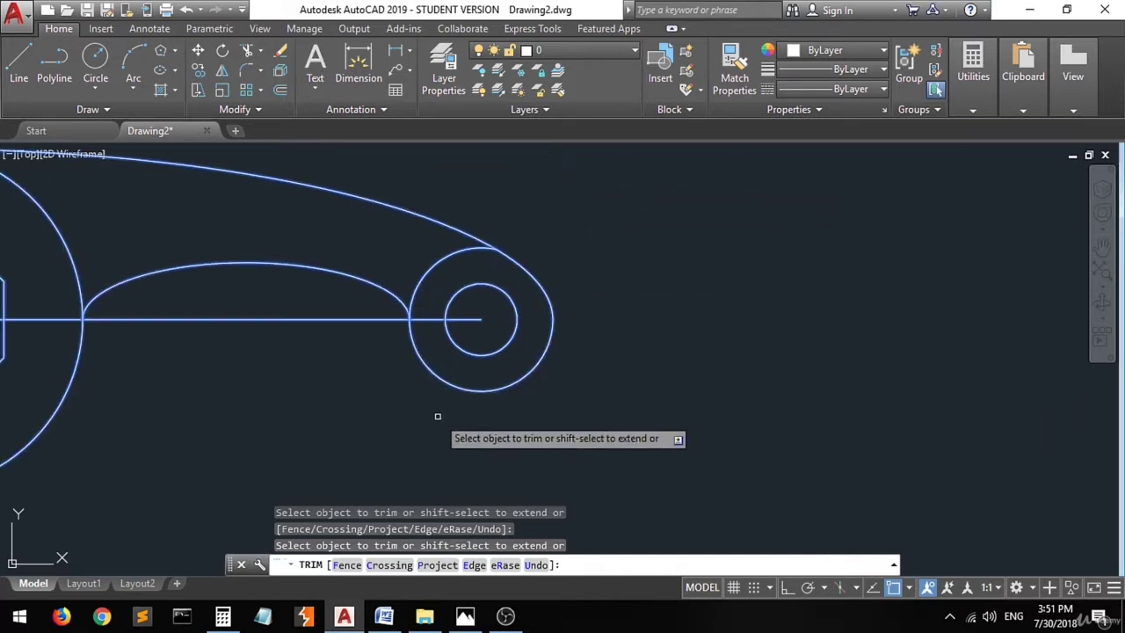
click(438, 261)
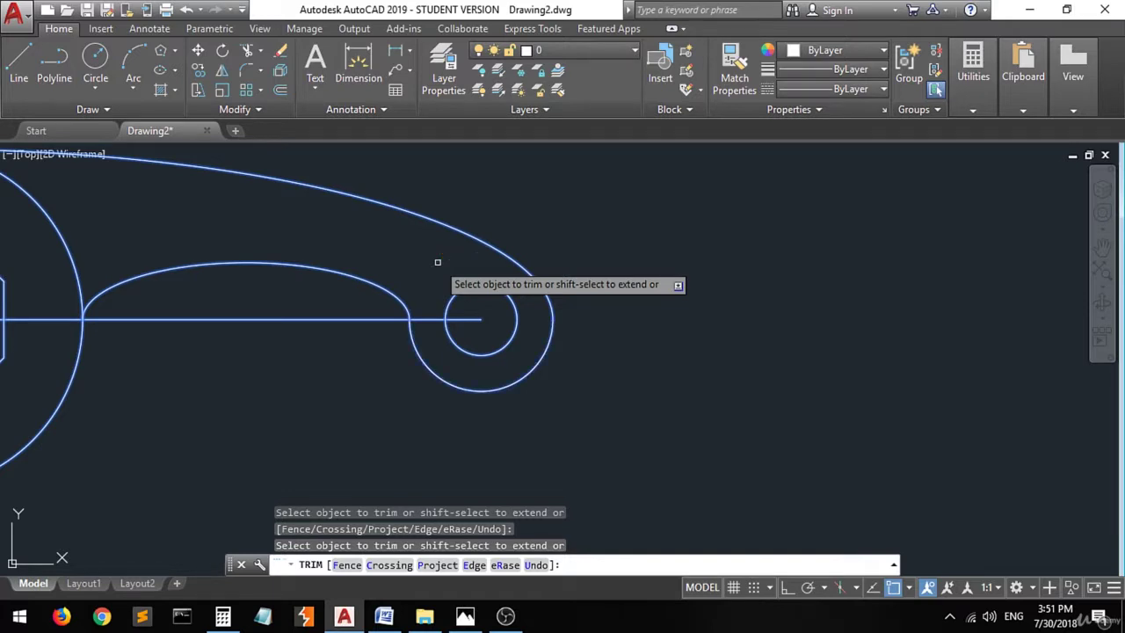
Trim the large ellipse's upper-left arc at the large circle's top, and try trimming its lower-left arc before ending Trim
scroll(492, 440, down, 2)
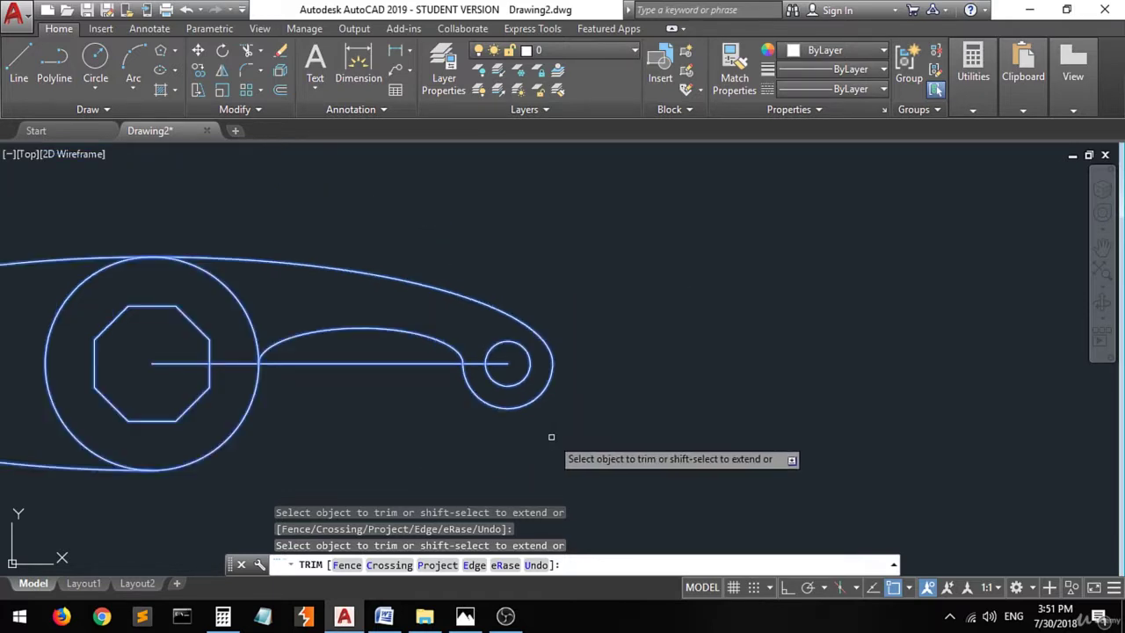
scroll(378, 396, down, 1)
scroll(369, 396, up, 1)
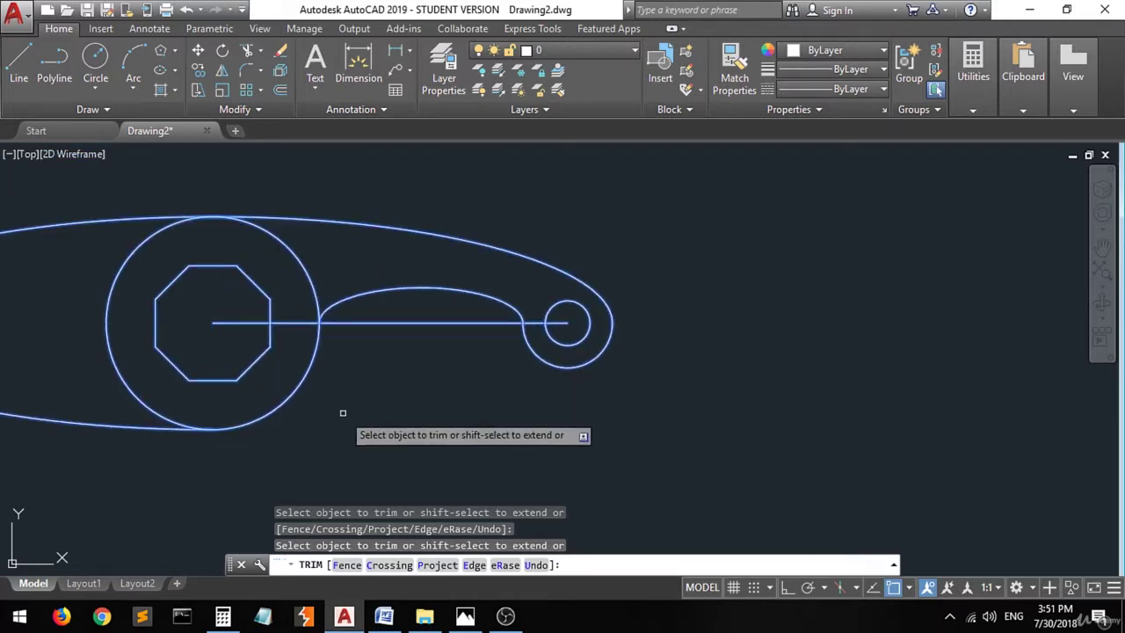
click(139, 218)
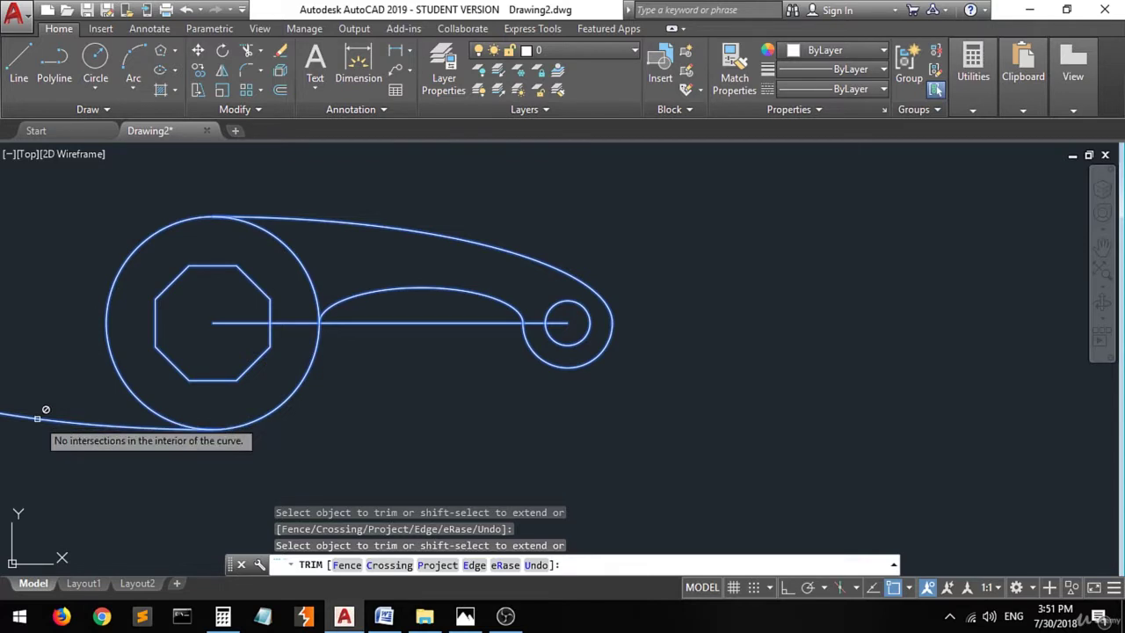
click(37, 419)
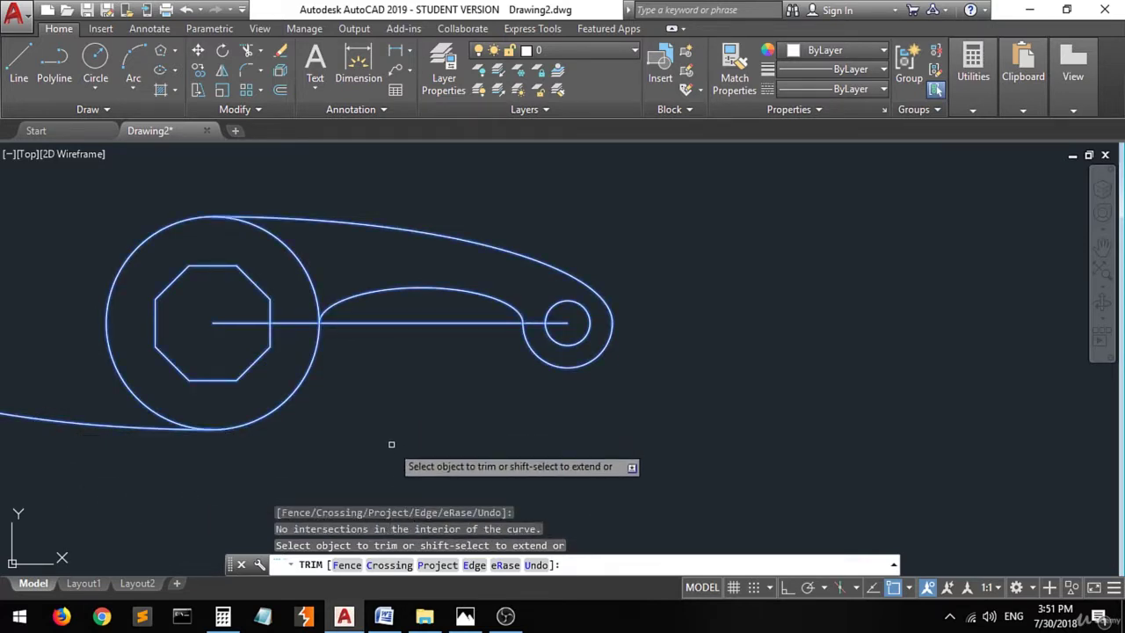
key(Escape)
Erase the horizontal construction line joining the two circle centres
click(463, 283)
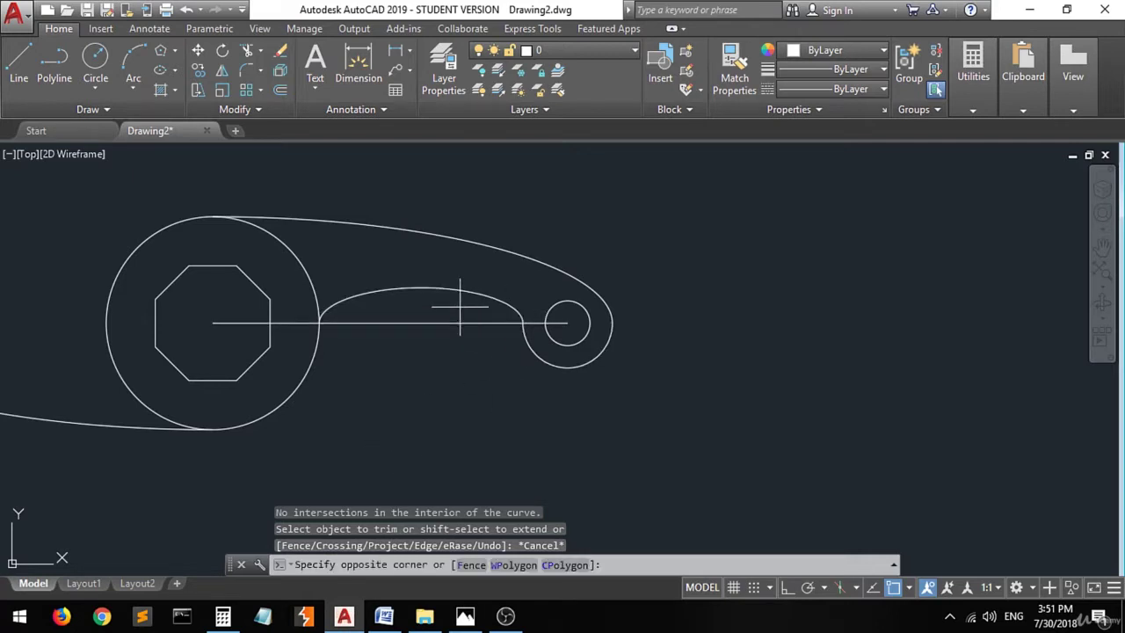
click(437, 346)
key(Delete)
click(75, 410)
click(59, 477)
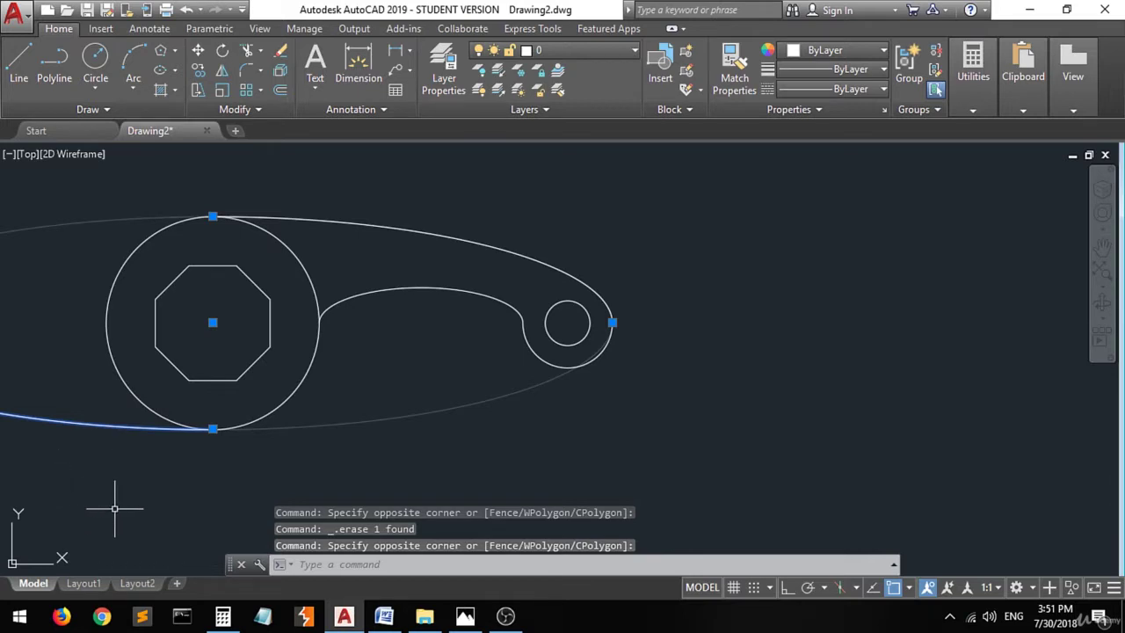
key(Escape)
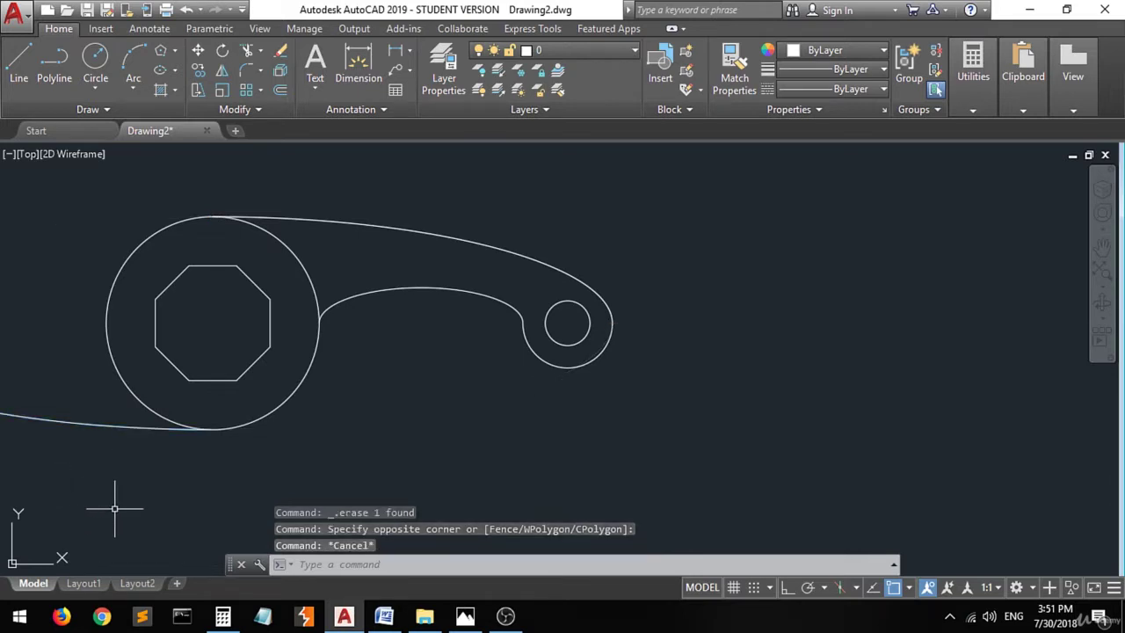
click(124, 426)
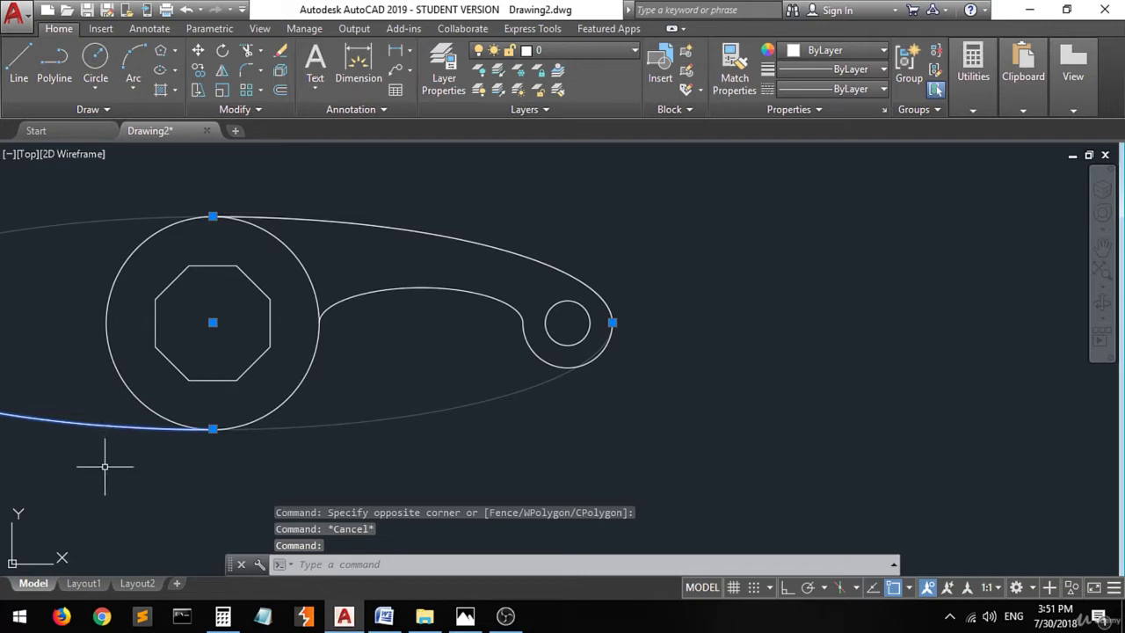
key(Escape)
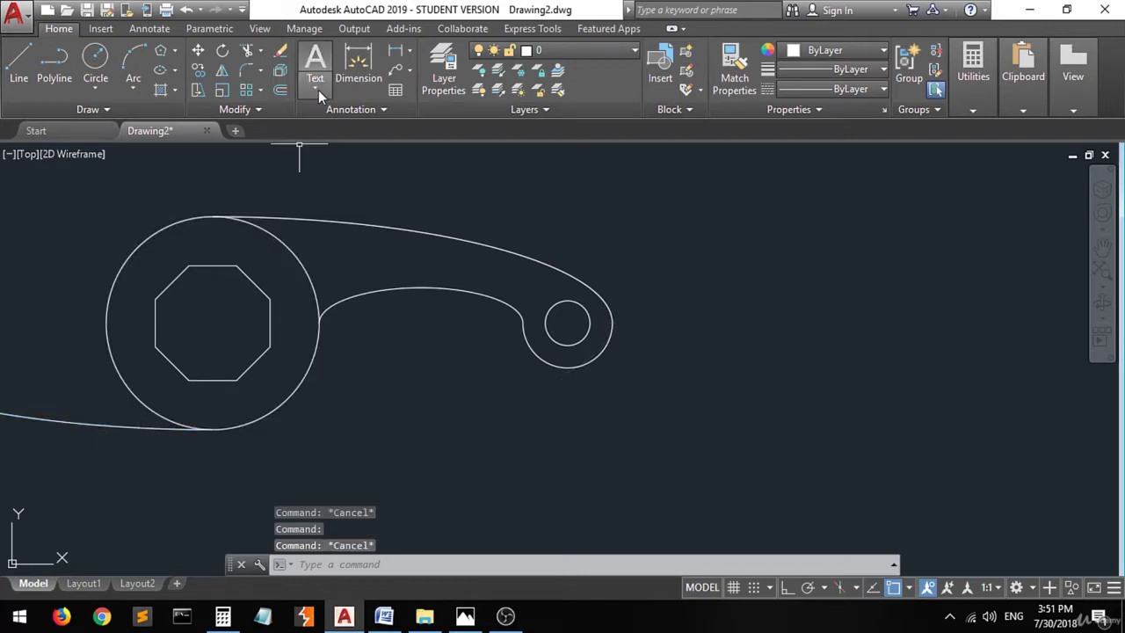
Try to trim the large ellipse's leftover lower-left arc, using the large circle, the octagon and the ellipse arcs as cutting edges
click(248, 50)
click(301, 188)
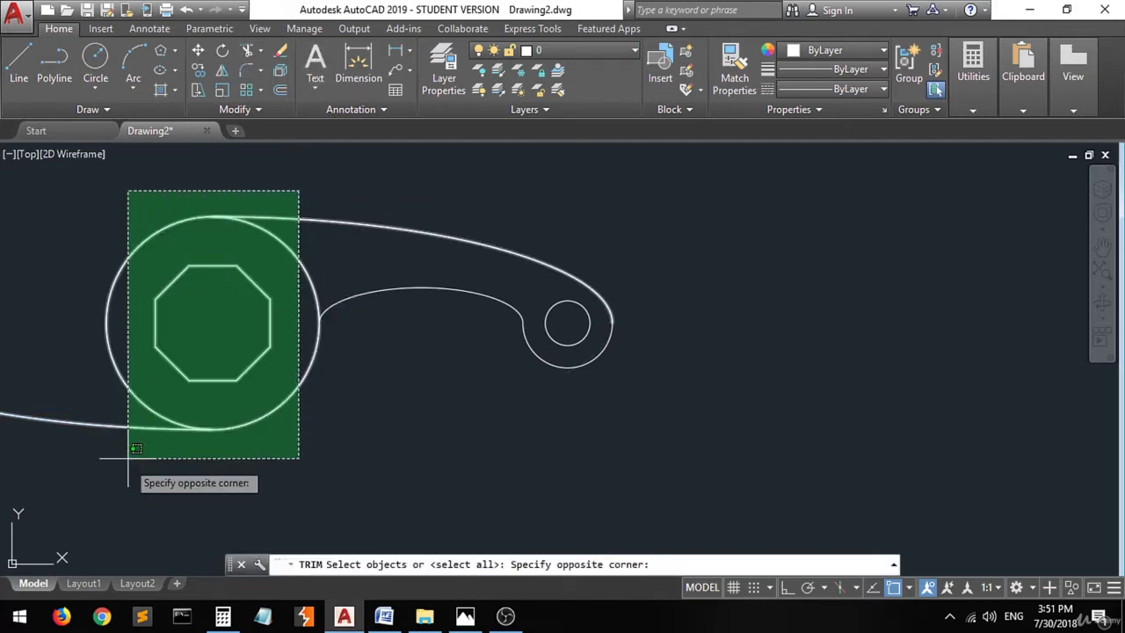
click(133, 466)
key(Return)
click(106, 427)
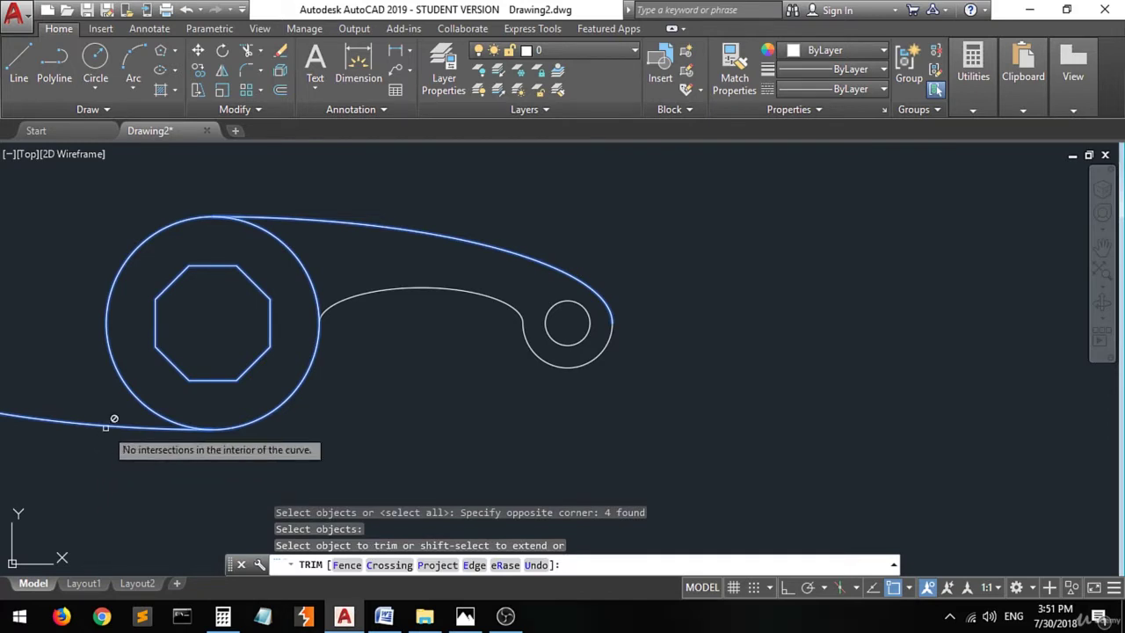
click(108, 426)
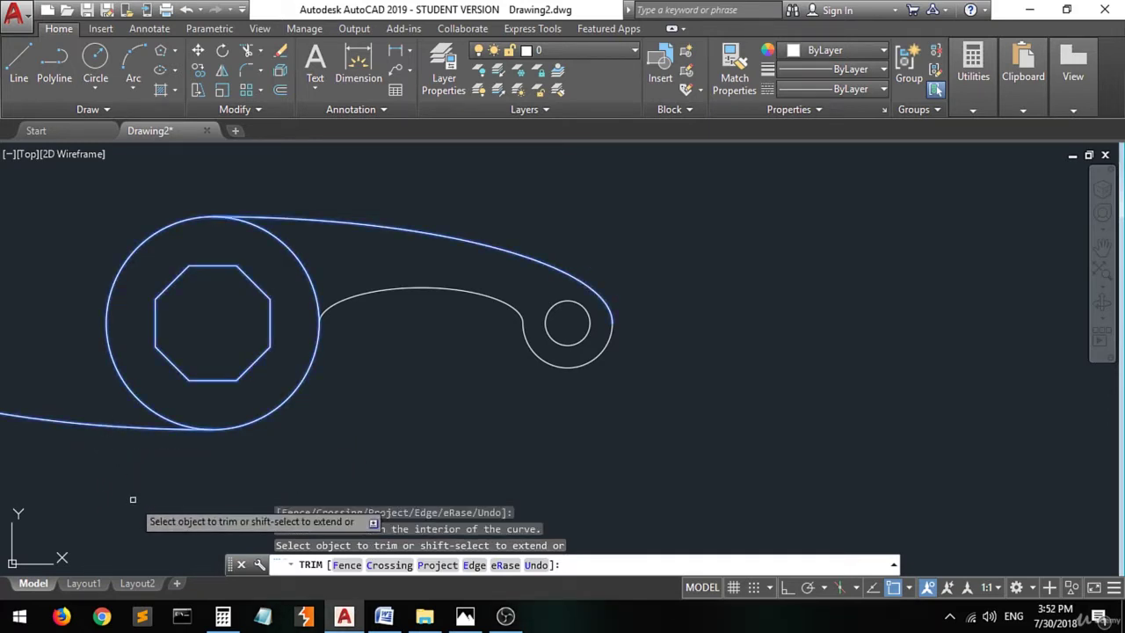
key(Escape)
scroll(326, 419, down, 2)
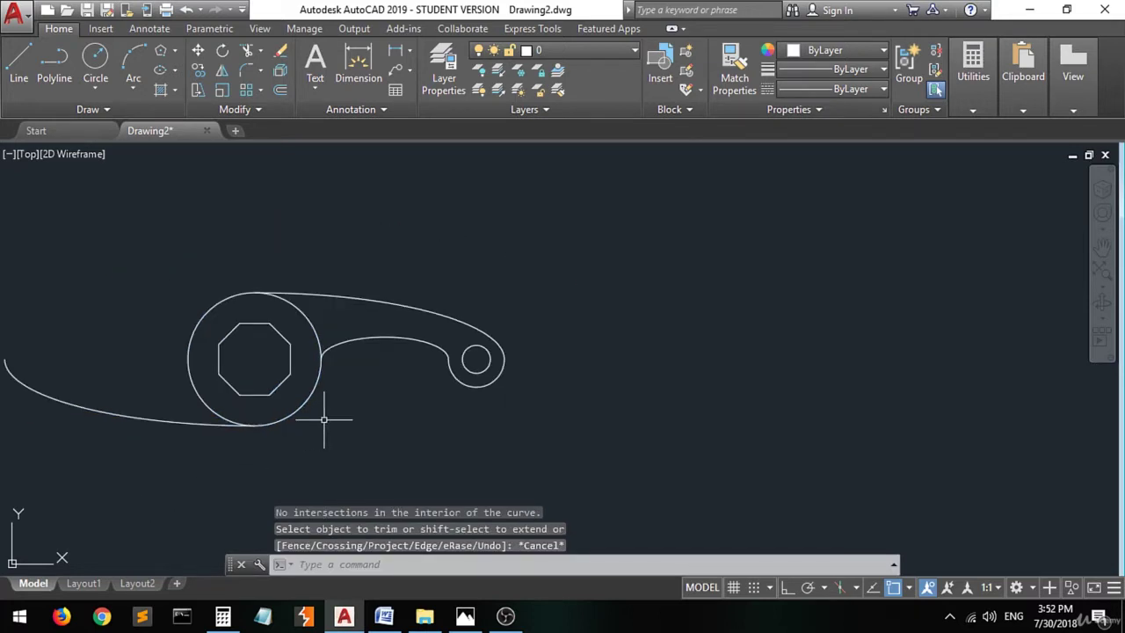
scroll(369, 399, down, 2)
scroll(219, 402, up, 2)
scroll(214, 402, up, 2)
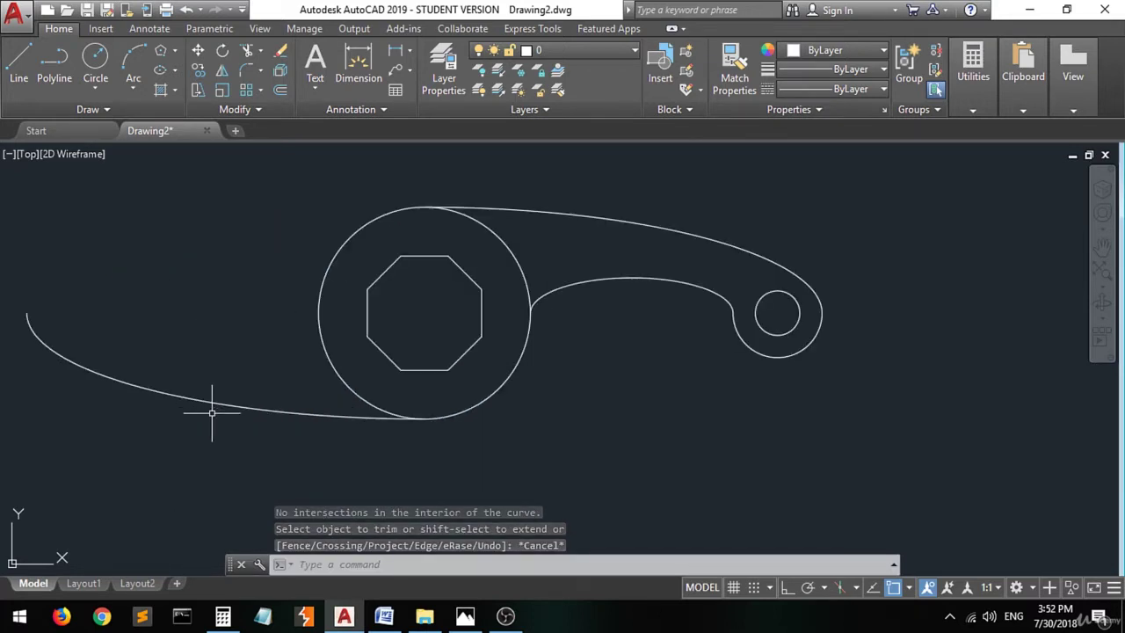
Erase the large ellipse's leftover lower-left arc outside the large circle
click(297, 413)
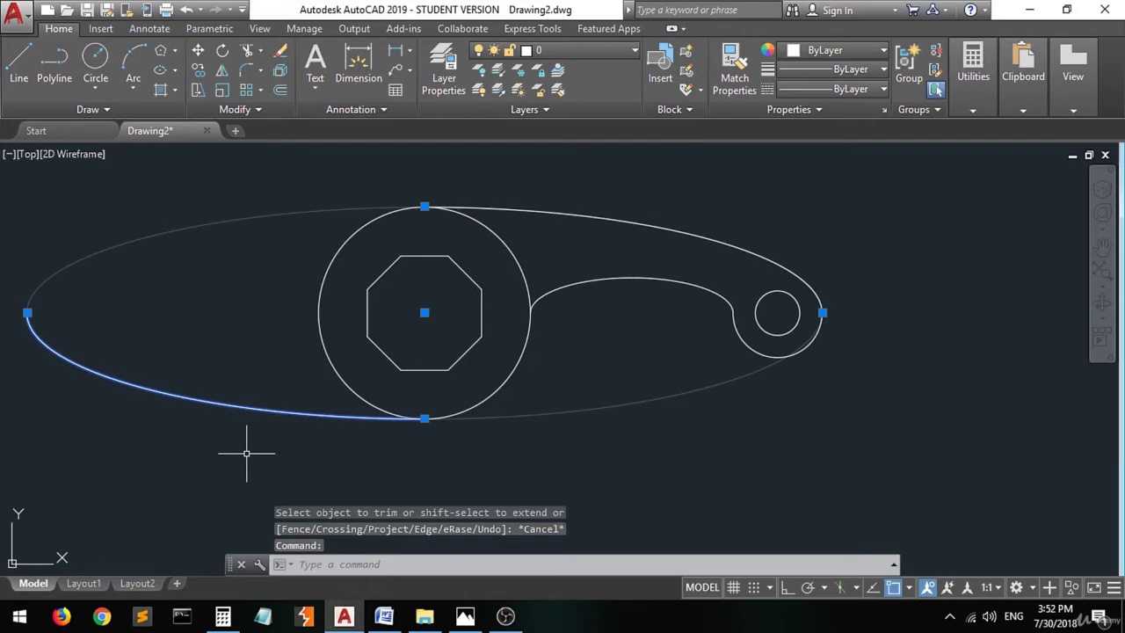
key(Delete)
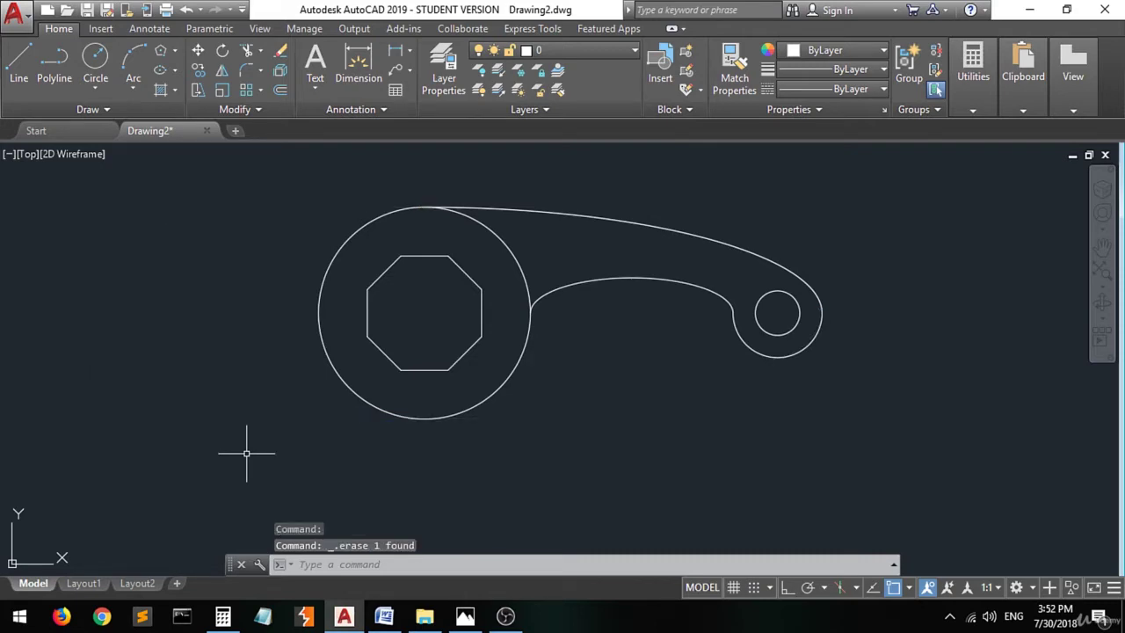
Switch to Photos, place the reference image 4.jpg in a smaller window beside the AutoCAD drawing, and underline the 5.0 dimension in pink
click(465, 615)
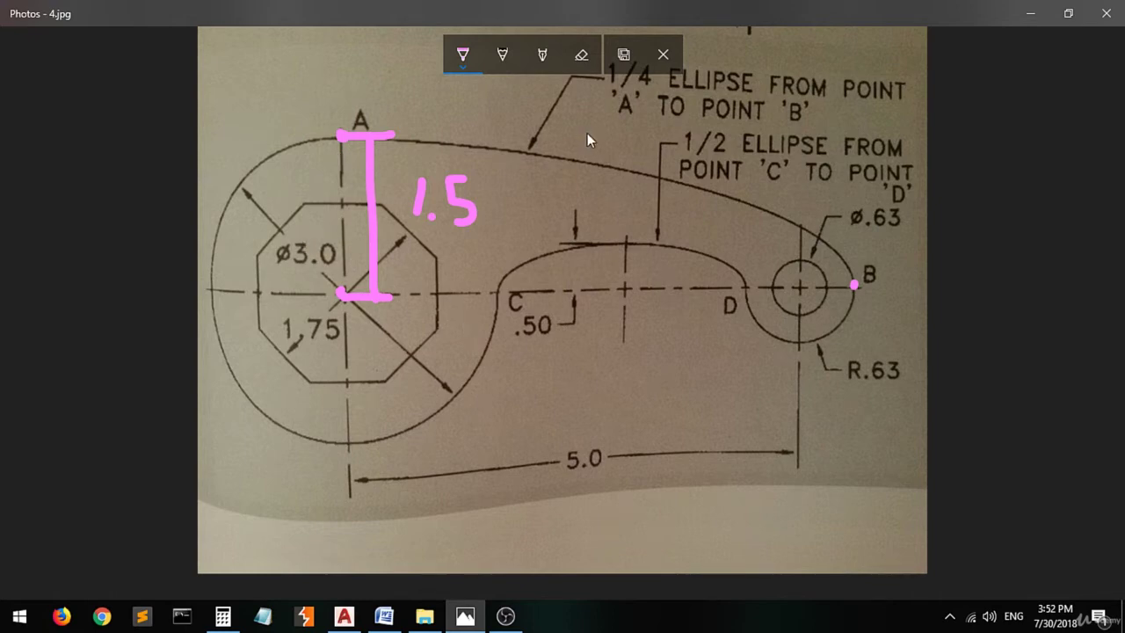
click(1068, 13)
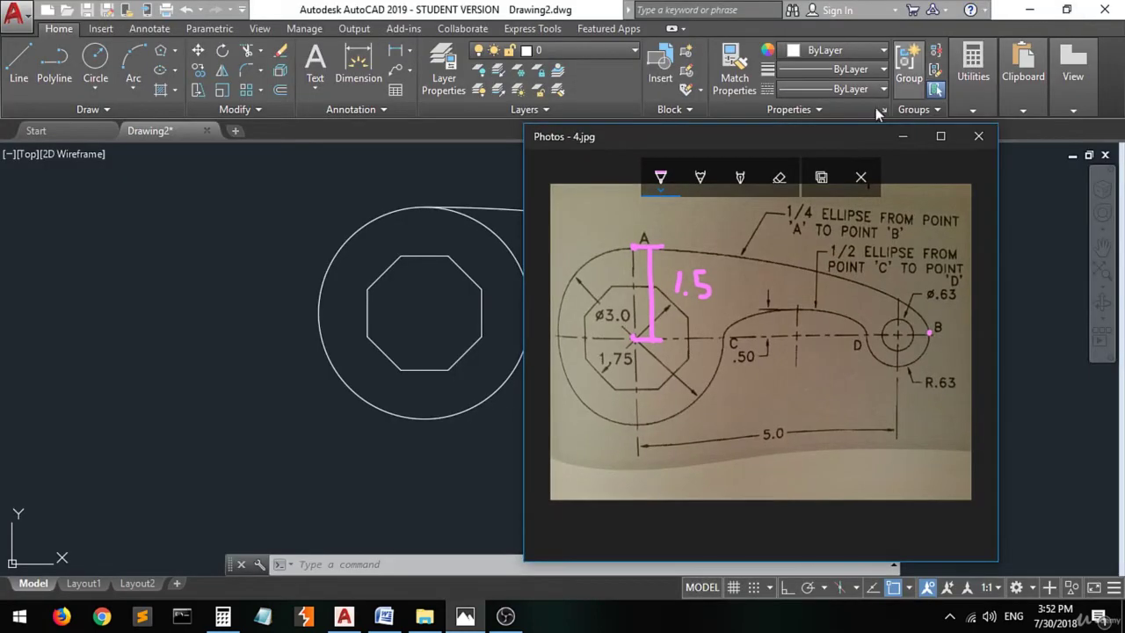
click(295, 222)
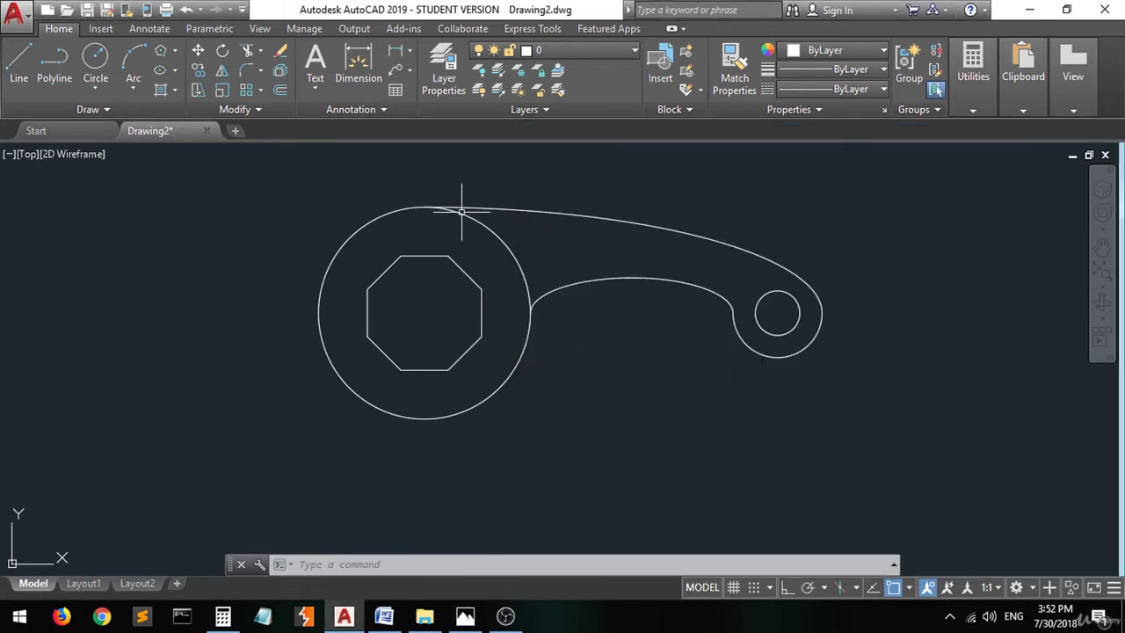
mouse_move(487, 206)
middle_down()
mouse_move(231, 231)
mouse_move(199, 246)
middle_up()
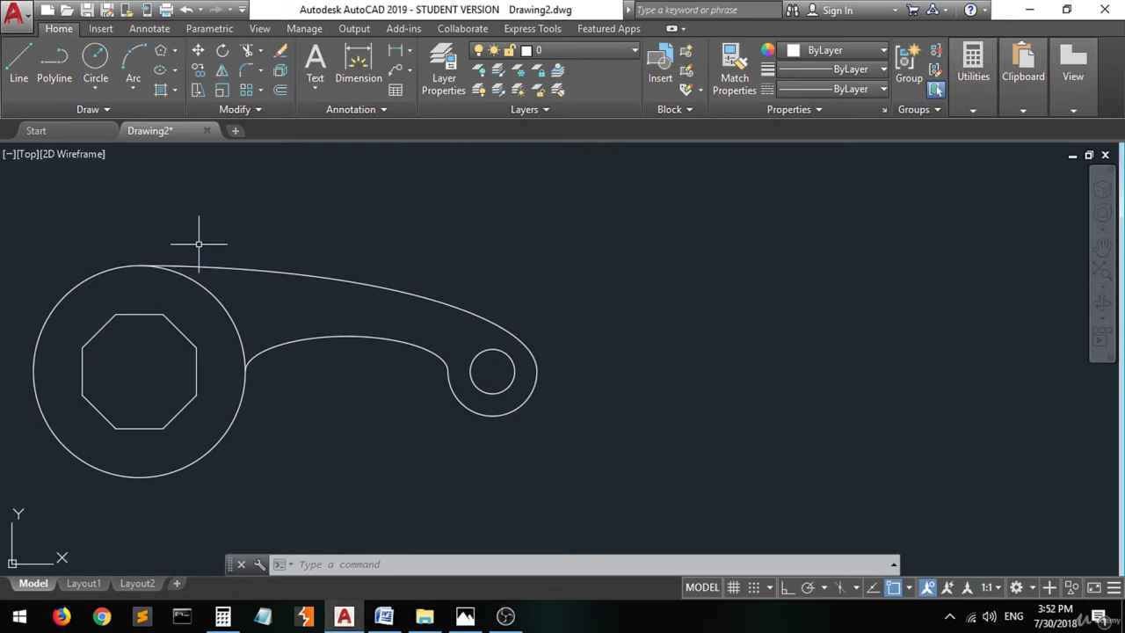
click(465, 616)
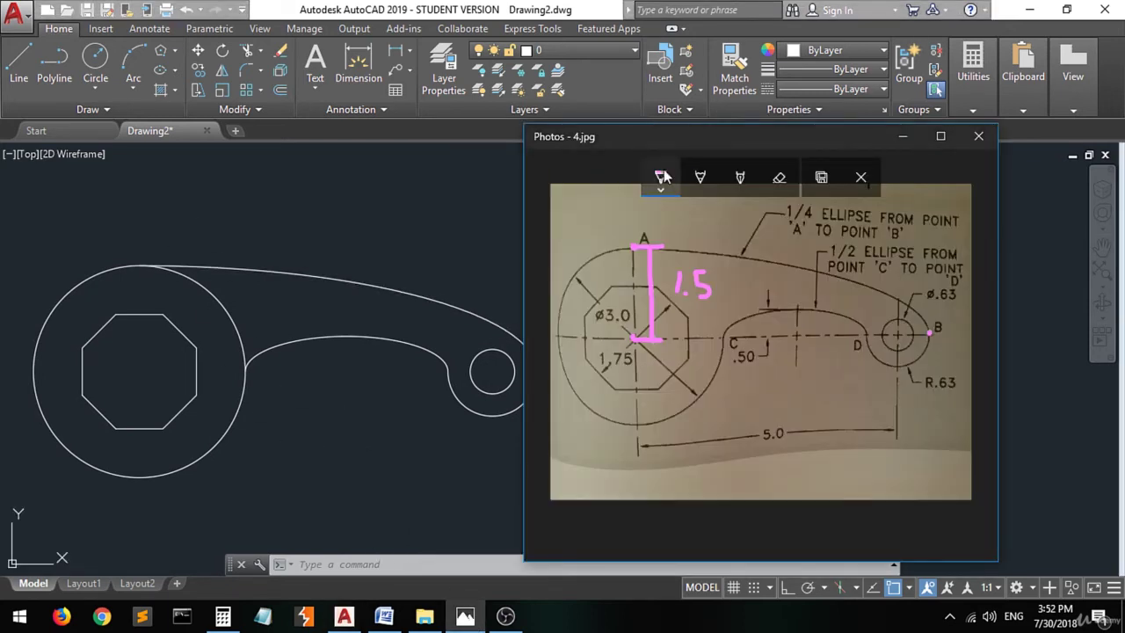
drag(666, 136, 727, 132)
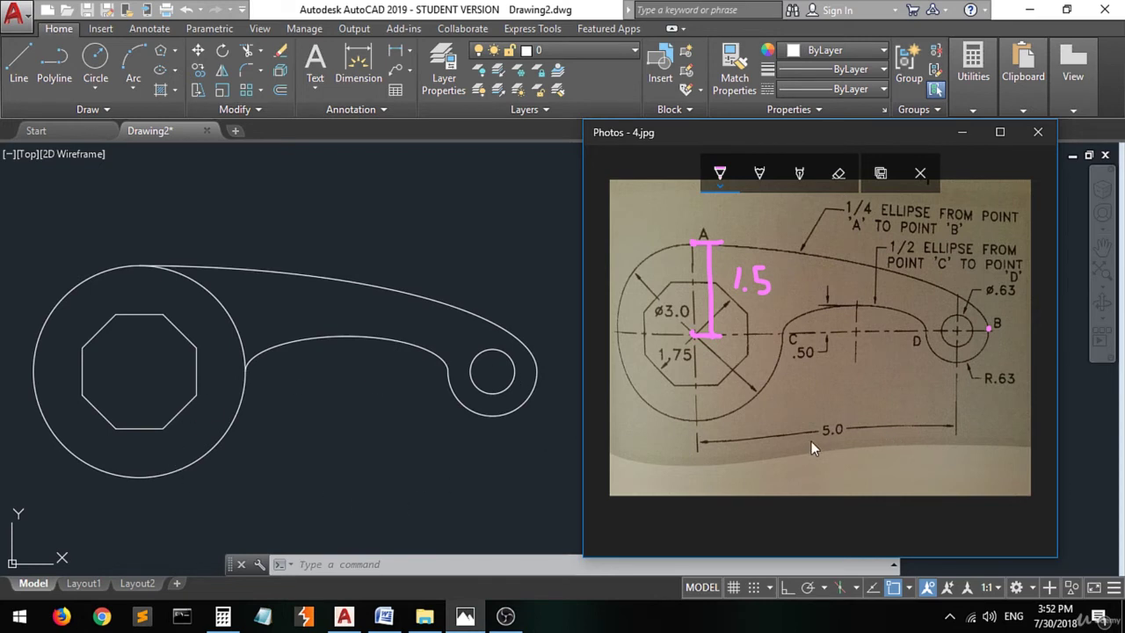
drag(821, 440, 841, 441)
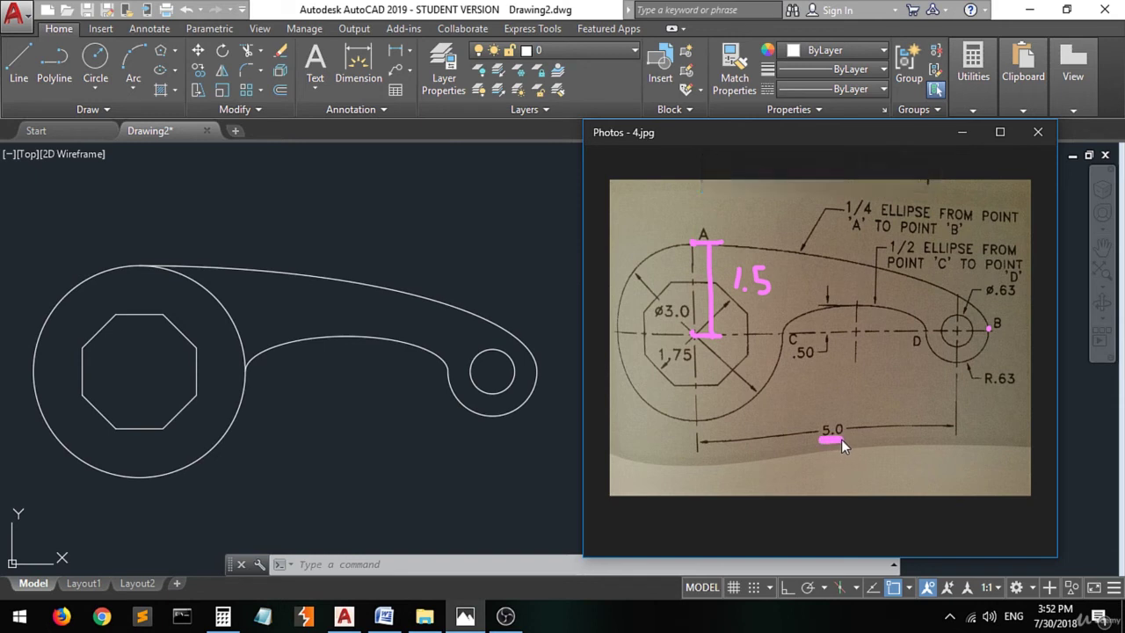